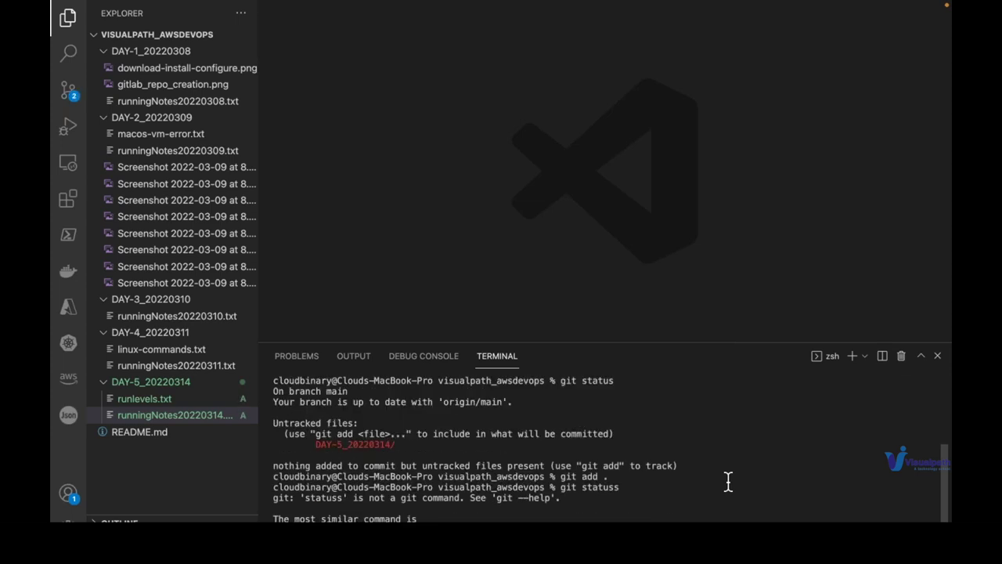
- Check the repository status, commit the staged DAY-5 notes with the message "Linux - Server To GUI" and push to origin main
type("git status")
key("Return")
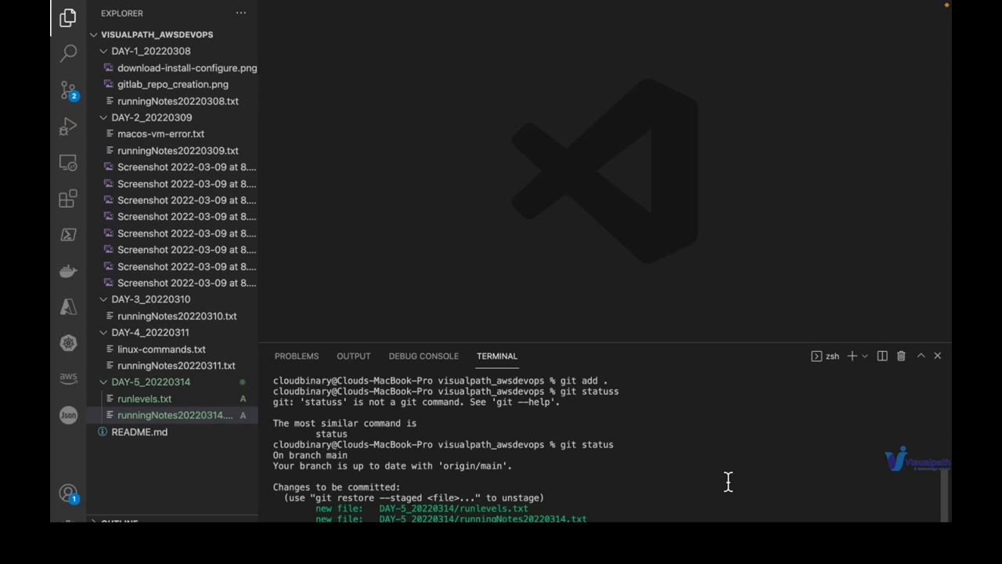
key("Return")
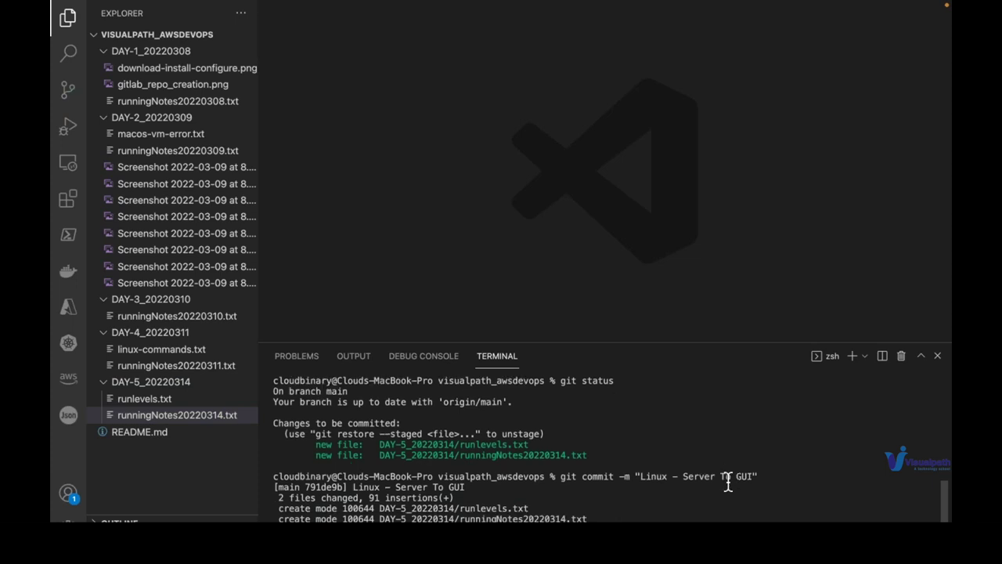
type("git push origin main")
key("Return")
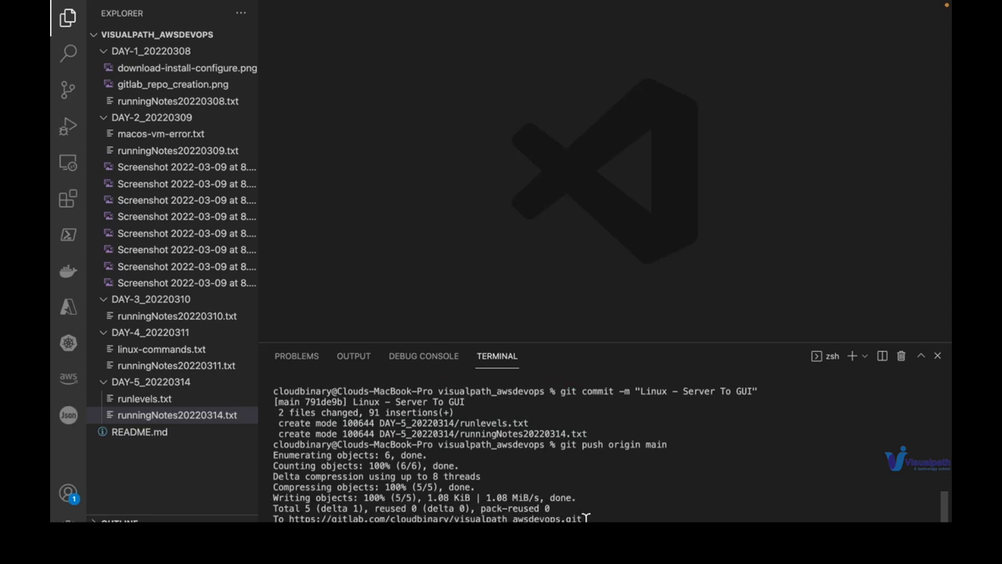
- Copy the repository URL from the push output and reload the visualpath_awsdevops GitLab page to check its folder list
left_click_drag(584, 518, 290, 518)
key("super+c")
key("ctrl+Left")
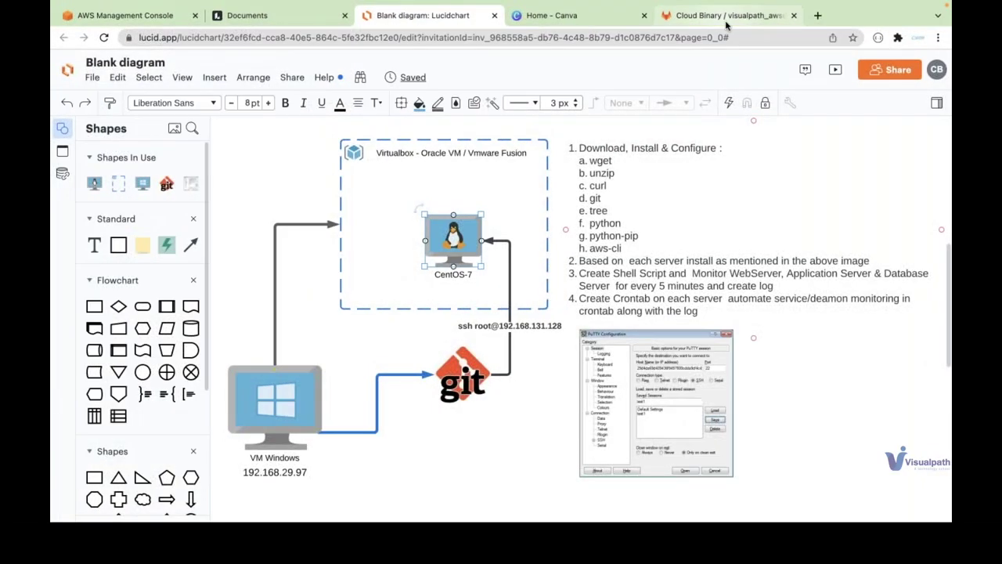
left_click(726, 20)
left_click(103, 37)
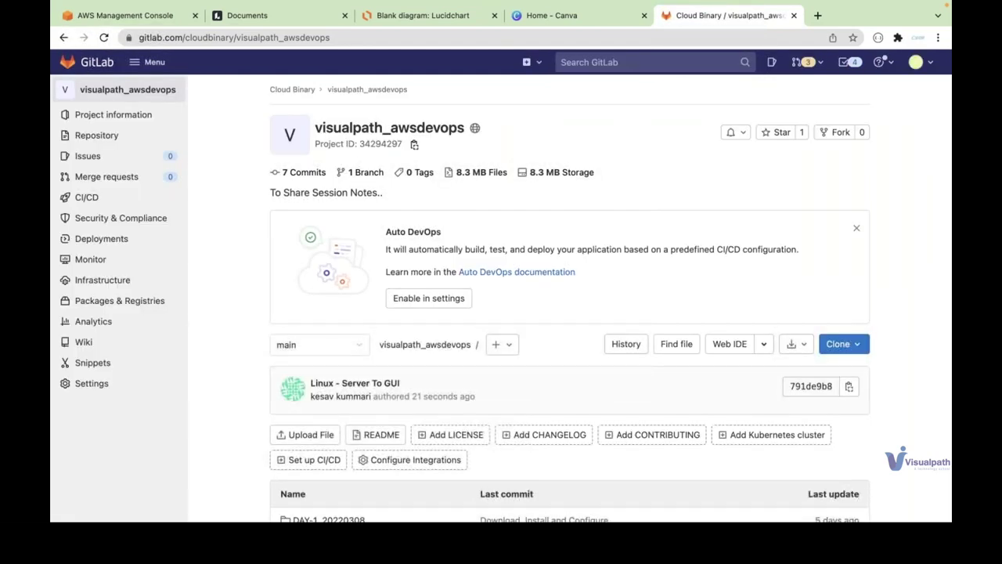
scroll(570, 314, "down", 3)
scroll(294, 232, "down", 4)
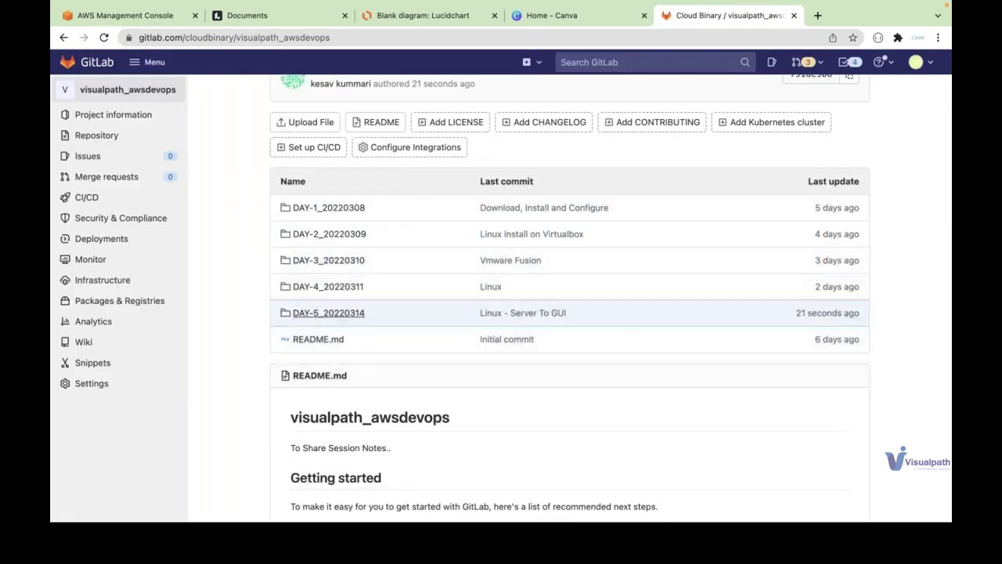
scroll(244, 275, "up", 7)
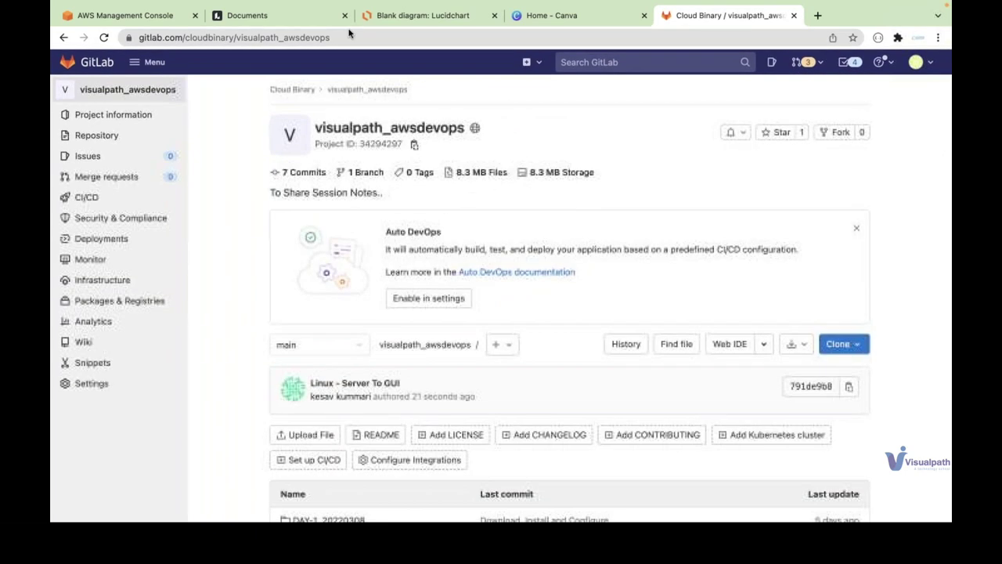
- Select the web address of the visualpath_awsdevops project page
left_click(349, 38)
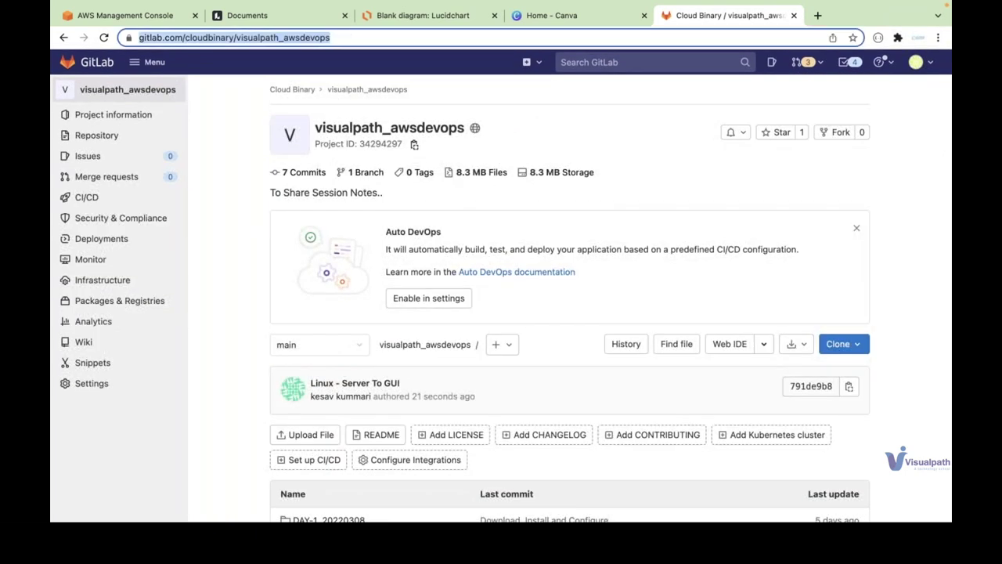
key("super+Tab")
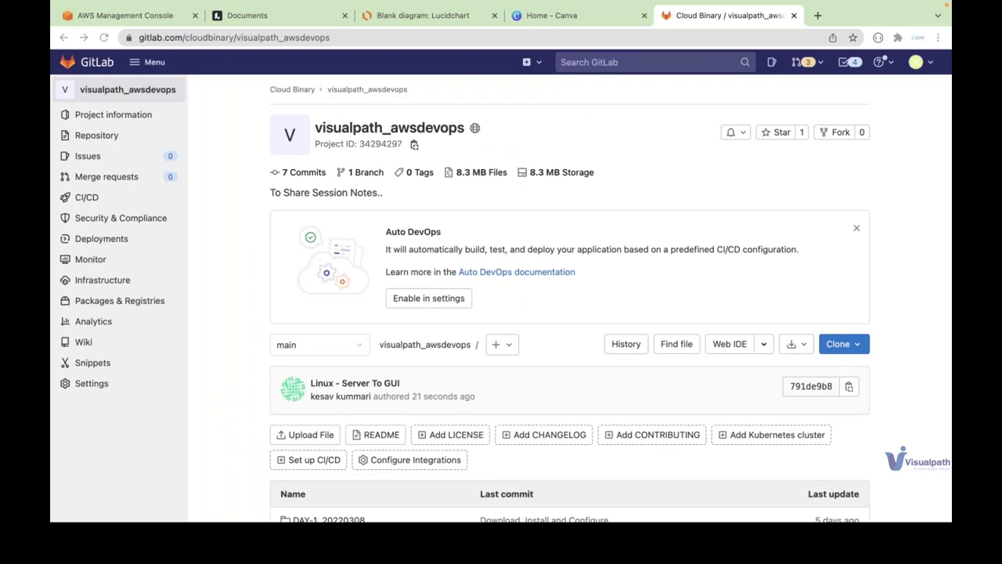
key("super+Tab")
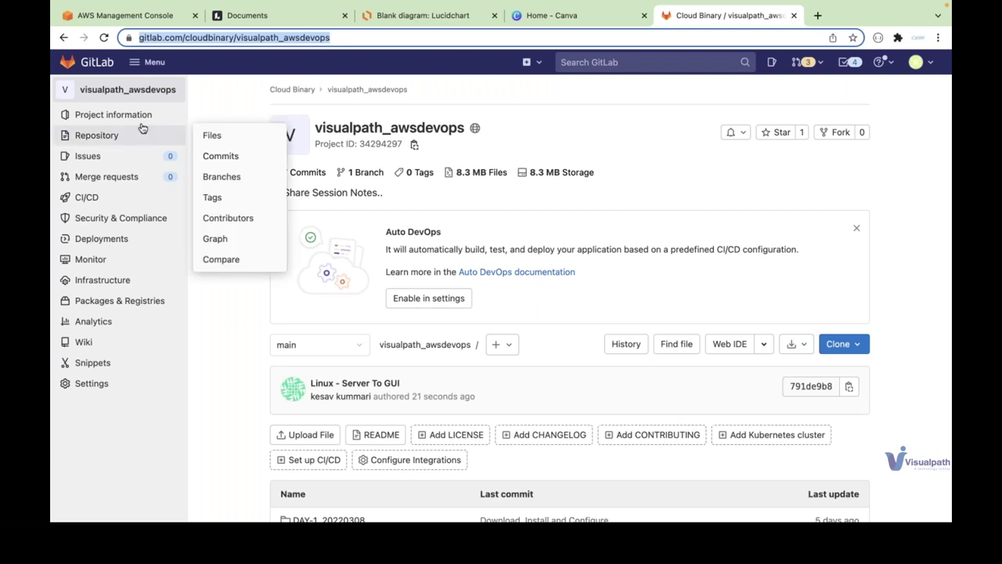
- Look over the GitLab project's information options, its folder list and its visibility setting
mouse_move(141, 114)
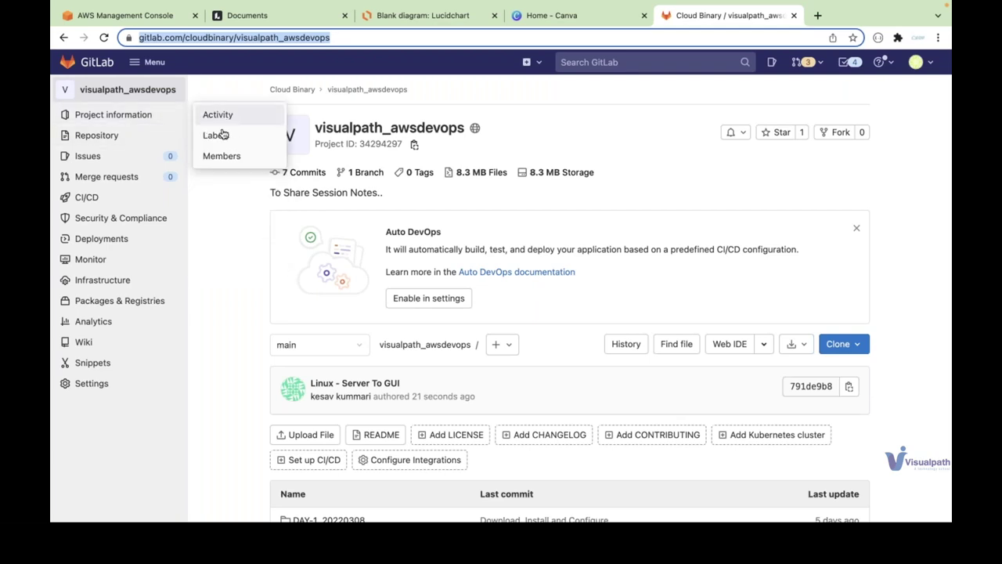
left_click(235, 259)
scroll(267, 345, "down", 5)
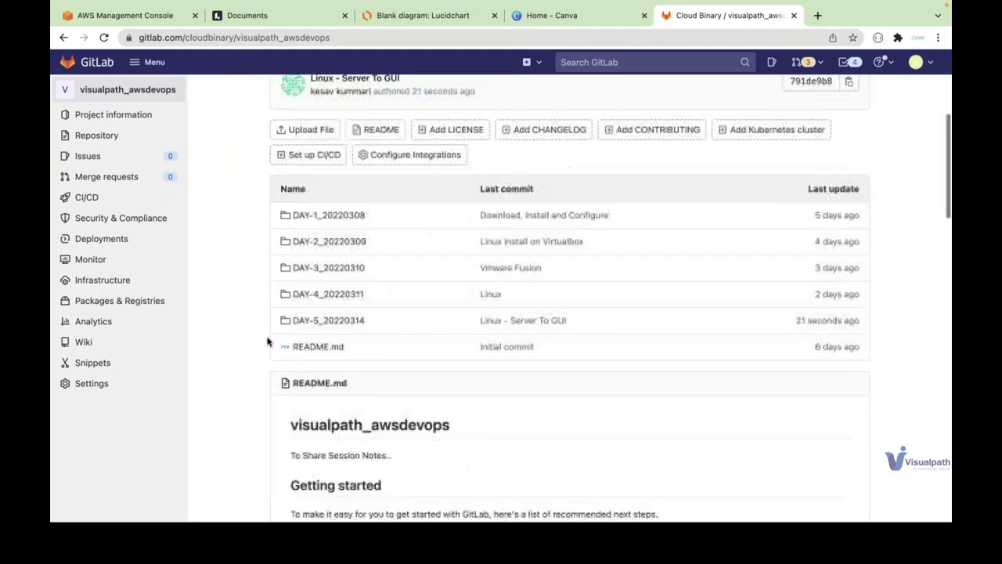
scroll(447, 245, "up", 5)
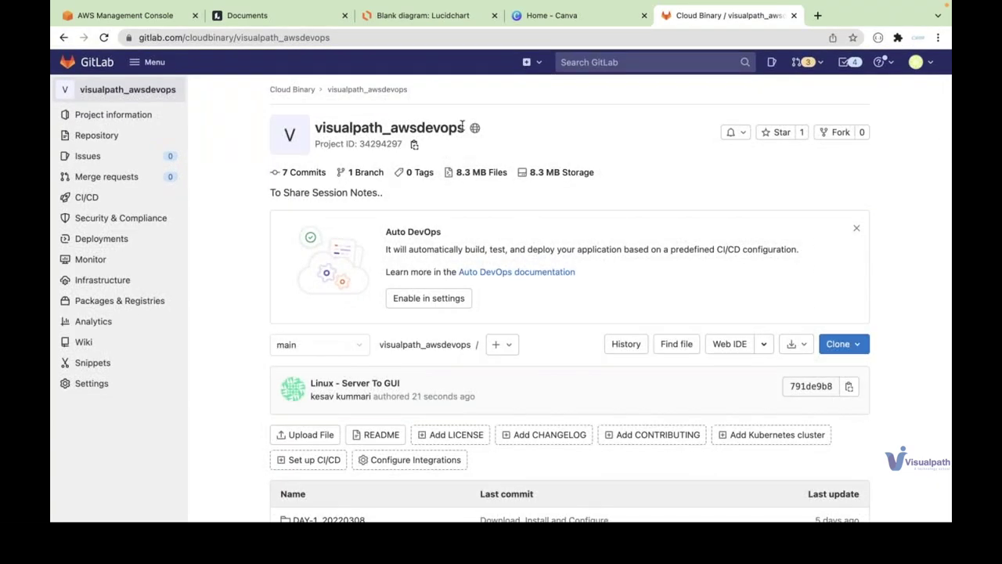
mouse_move(476, 134)
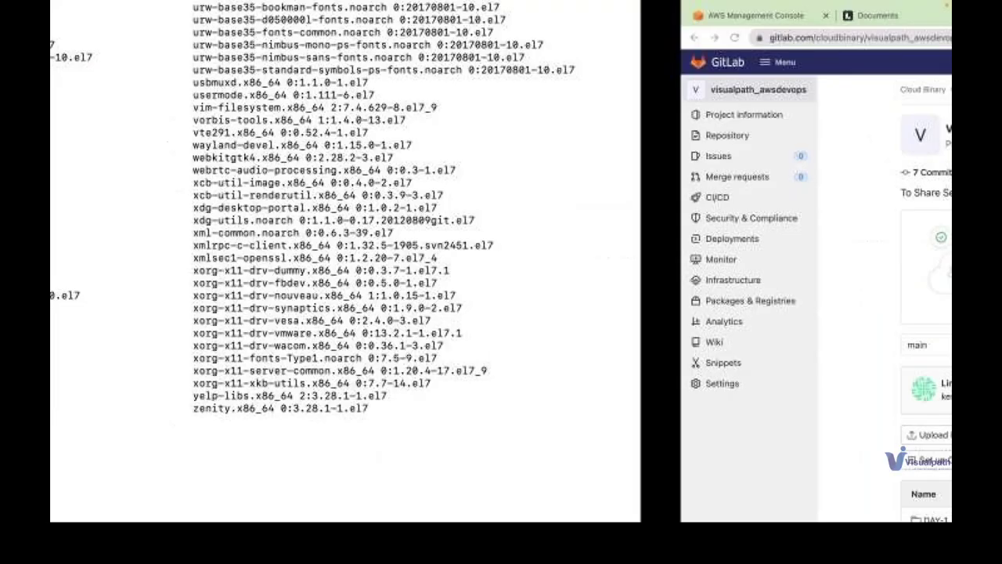
- Switch to the server's root terminal, show the current run level and list the systemd units of type target
key("Return")
key("Return")
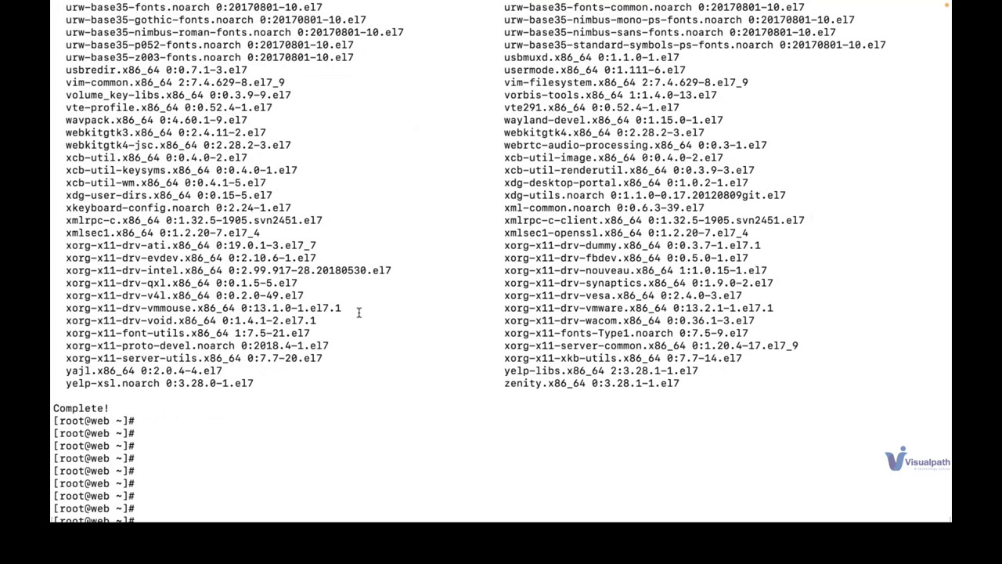
key("Return")
key("Return")
type("runlevels")
key("Return")
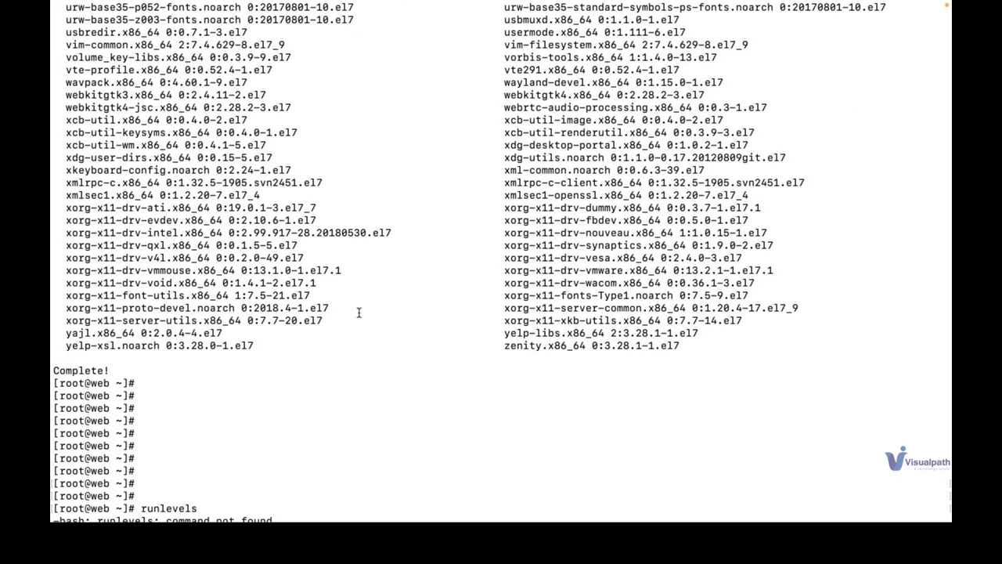
key("Return")
type("runlevel")
key("Return")
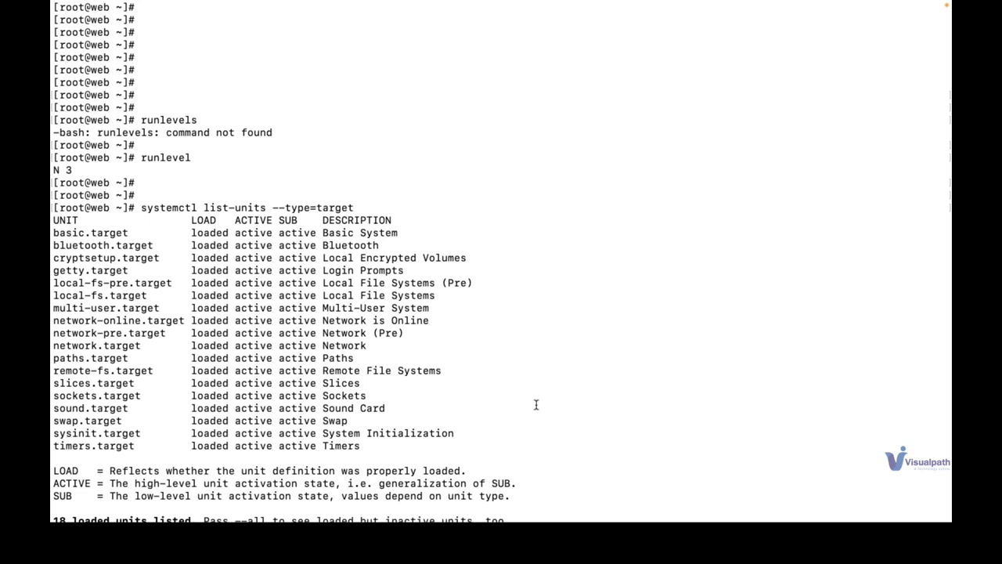
- Switch the server to graphical mode with init 5 and allow VMware Fusion to access the microphone
scroll(537, 404, "down", 1)
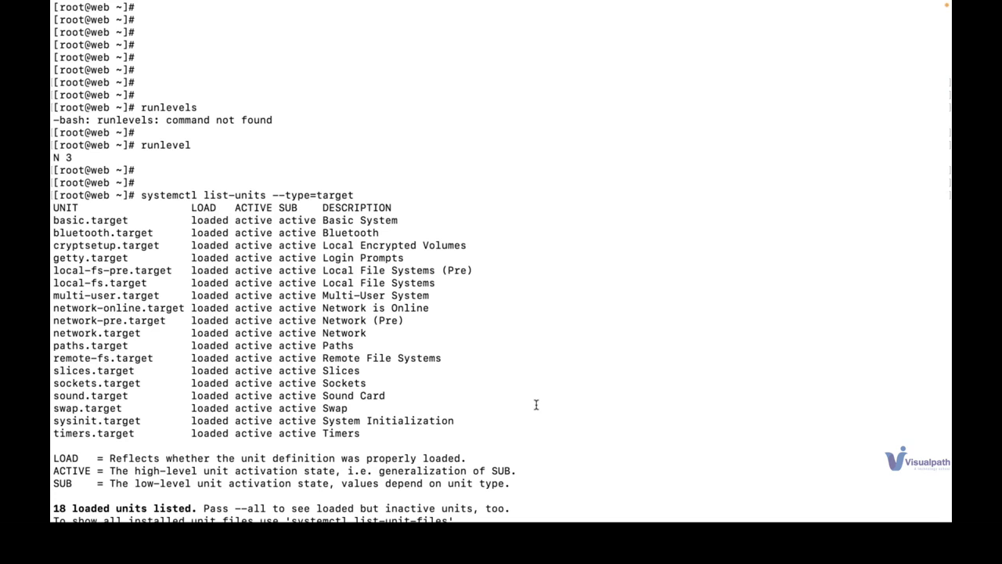
type("init 5")
key("Return")
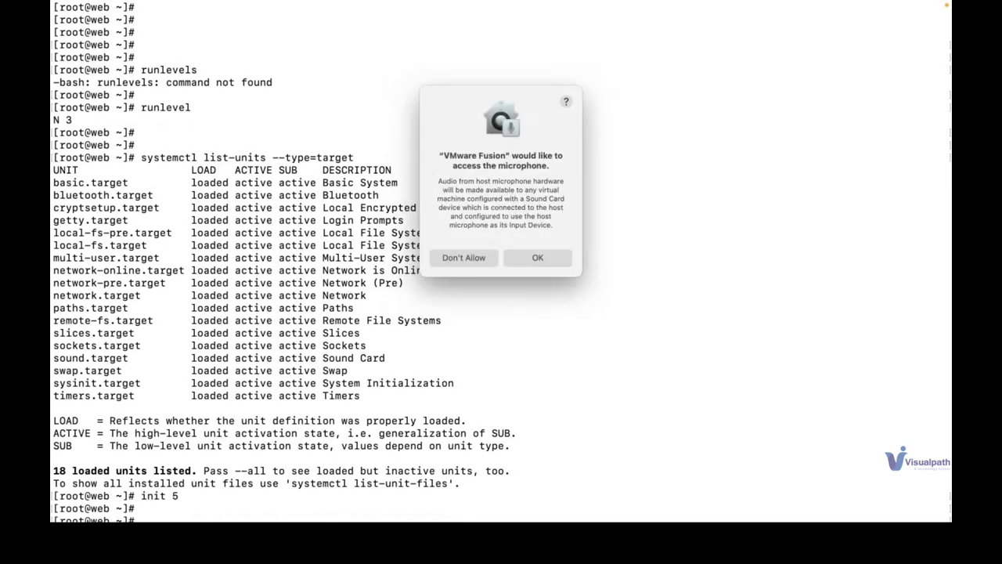
left_click(549, 260)
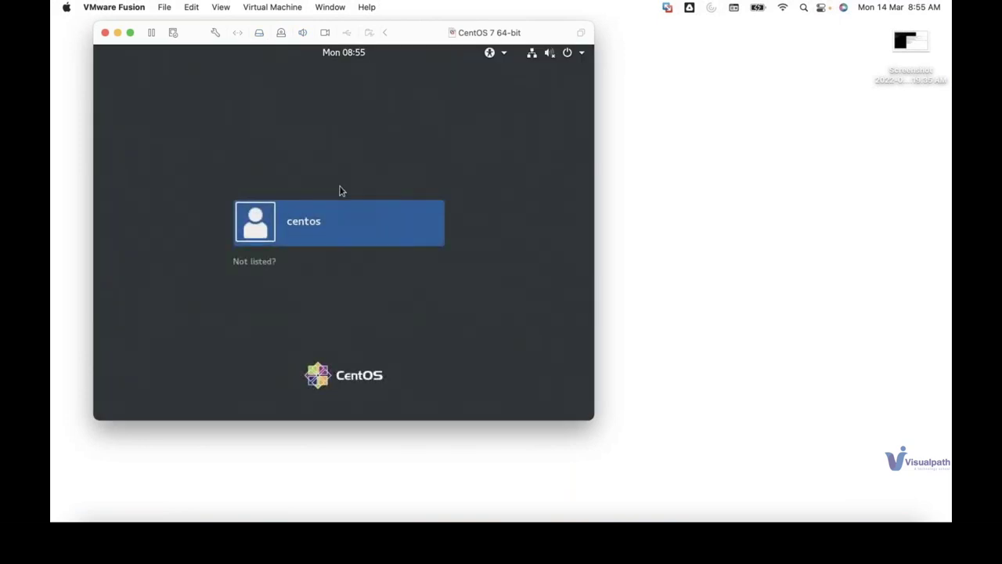
- Sign in to the CentOS desktop as centos with the account password and show the virtual machine full screen
left_click(322, 231)
type("•••••••••••")
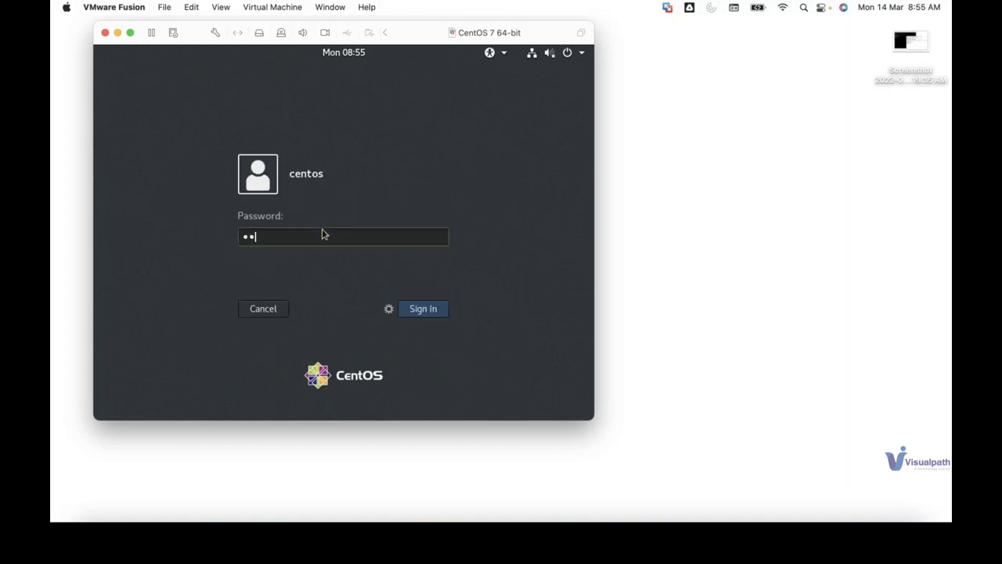
key("Return")
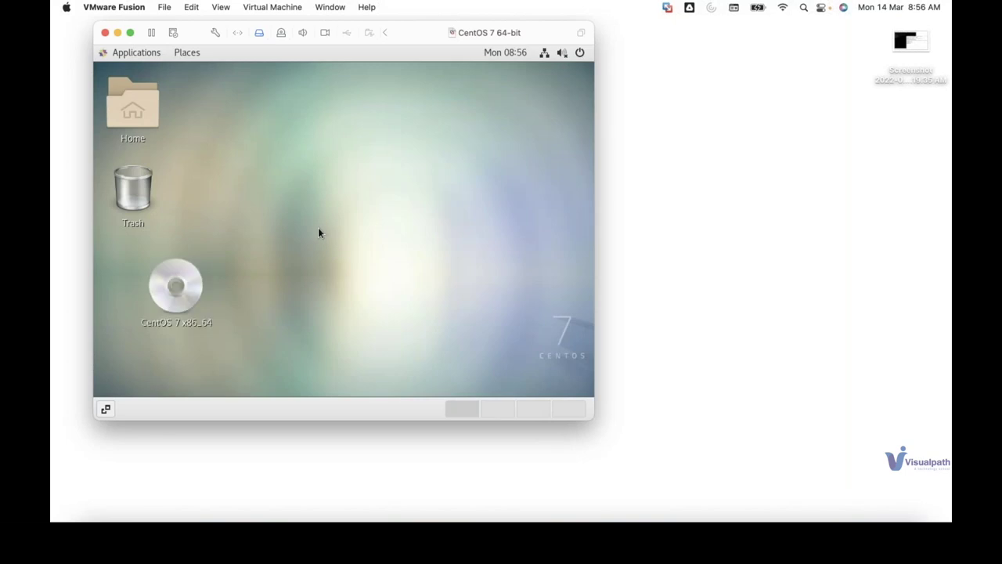
left_click(130, 34)
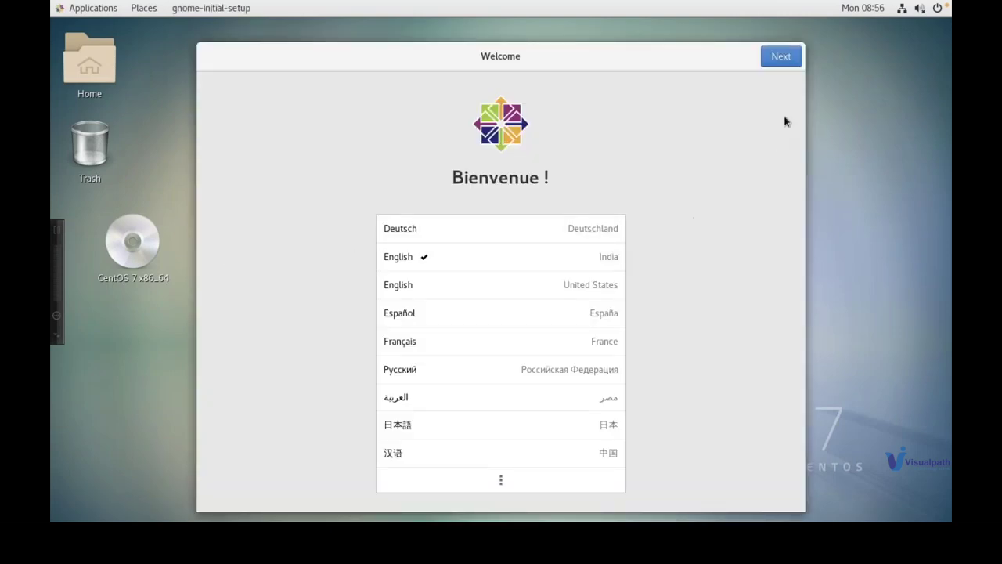
- Complete the initial setup with English (India), the rupee keyboard layout and location services on, and close the Getting Started window
left_click(780, 62)
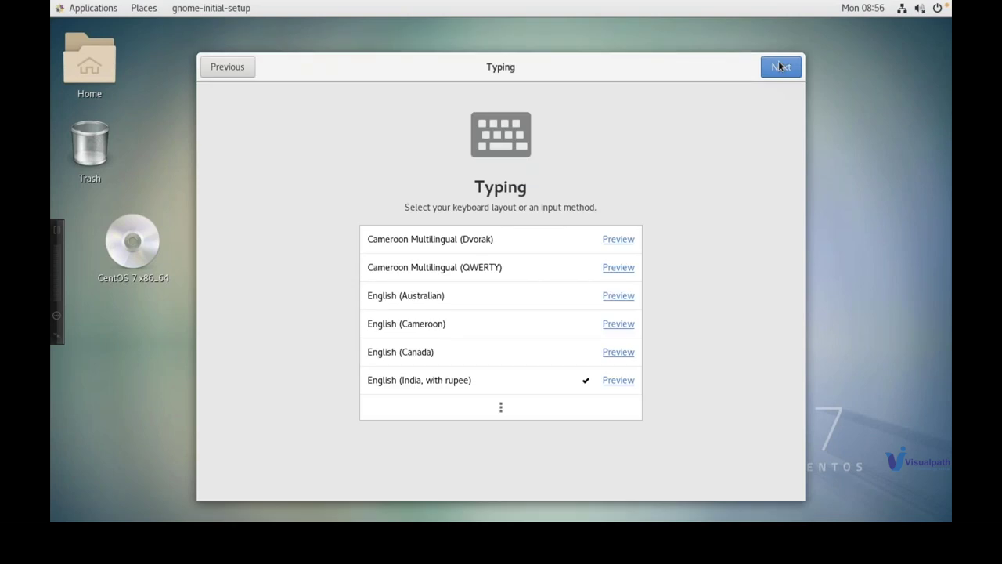
left_click(780, 69)
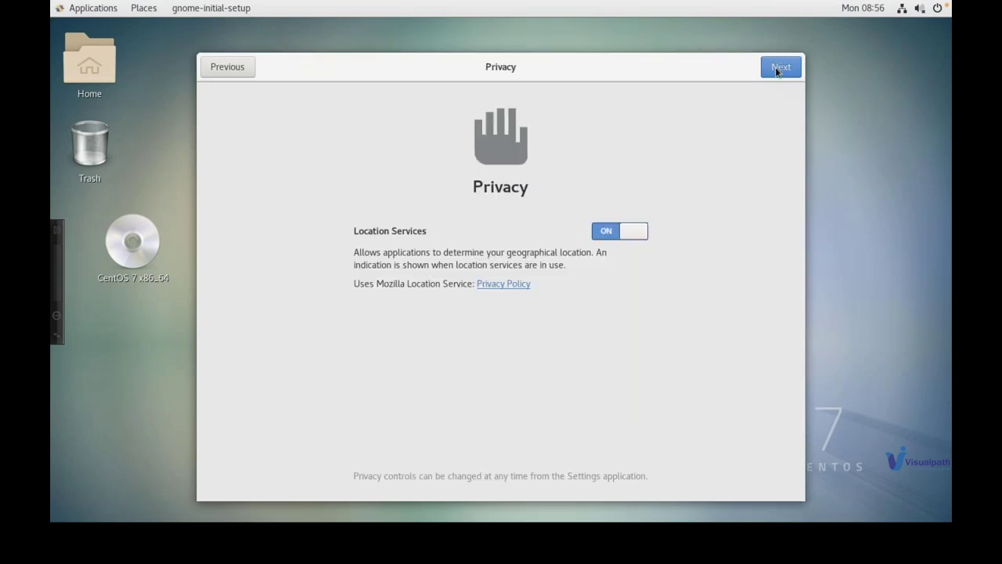
left_click(778, 69)
left_click(779, 69)
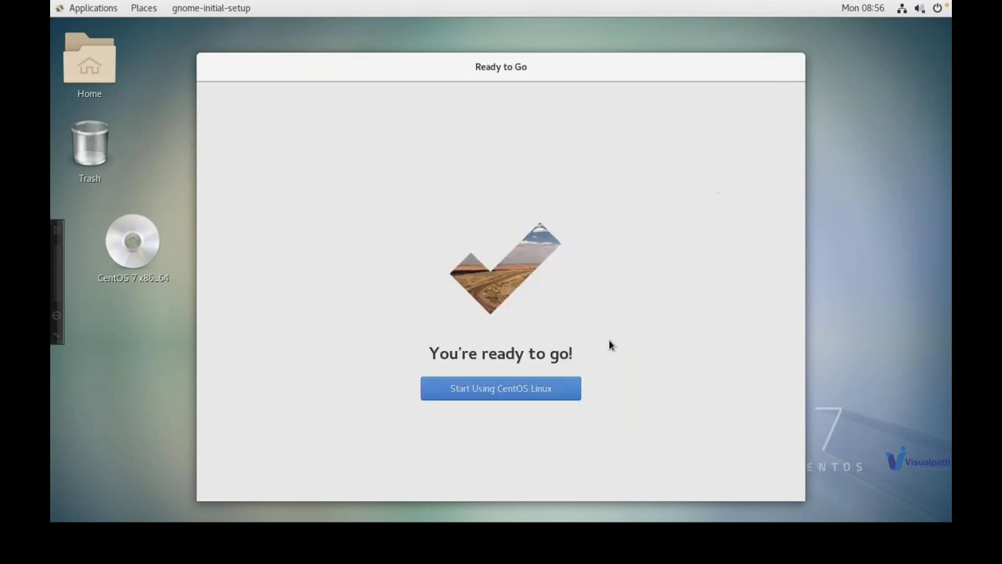
left_click(531, 398)
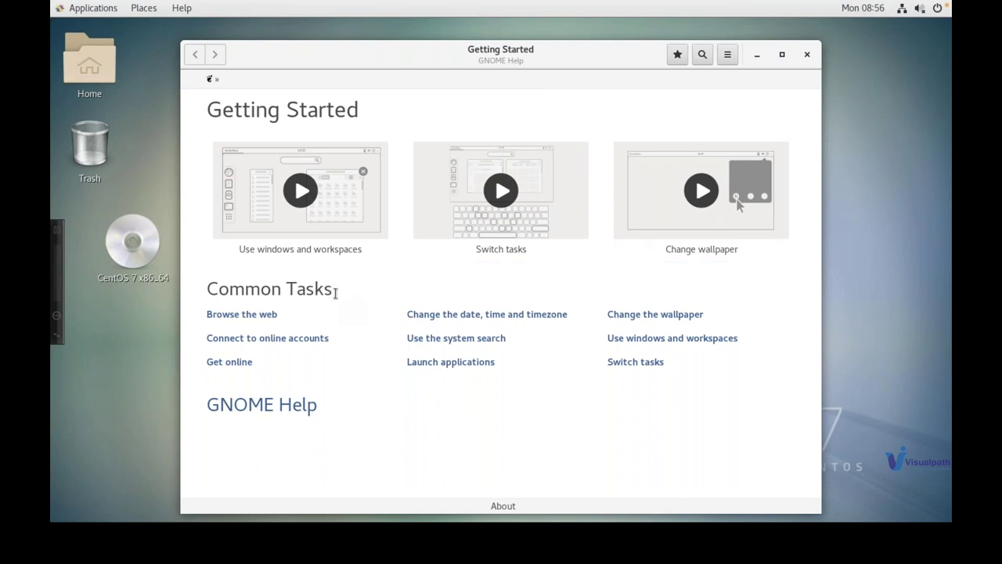
left_click(807, 55)
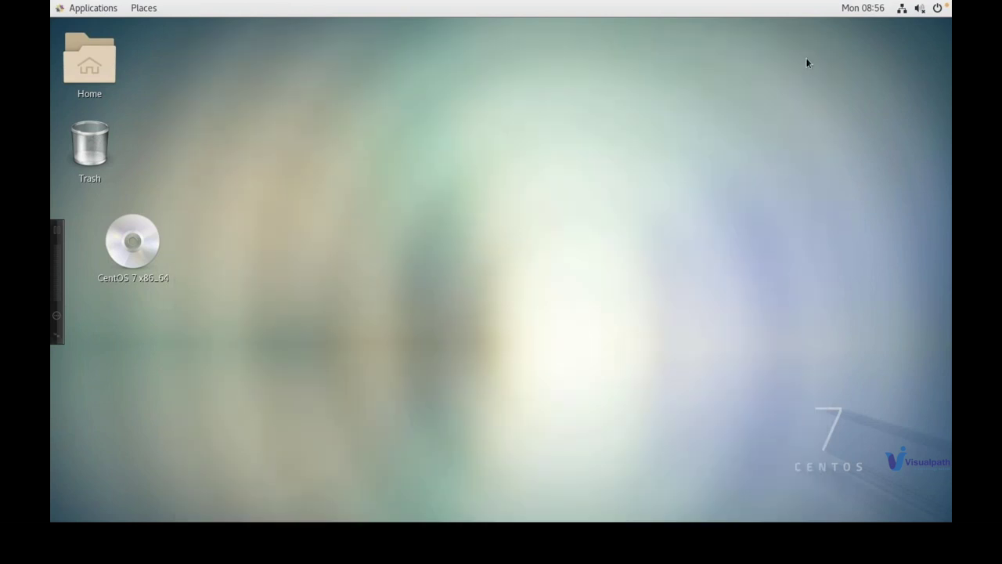
- Browse the computer's root file system and its bin folder in the file manager, and close the window
double_click(99, 66)
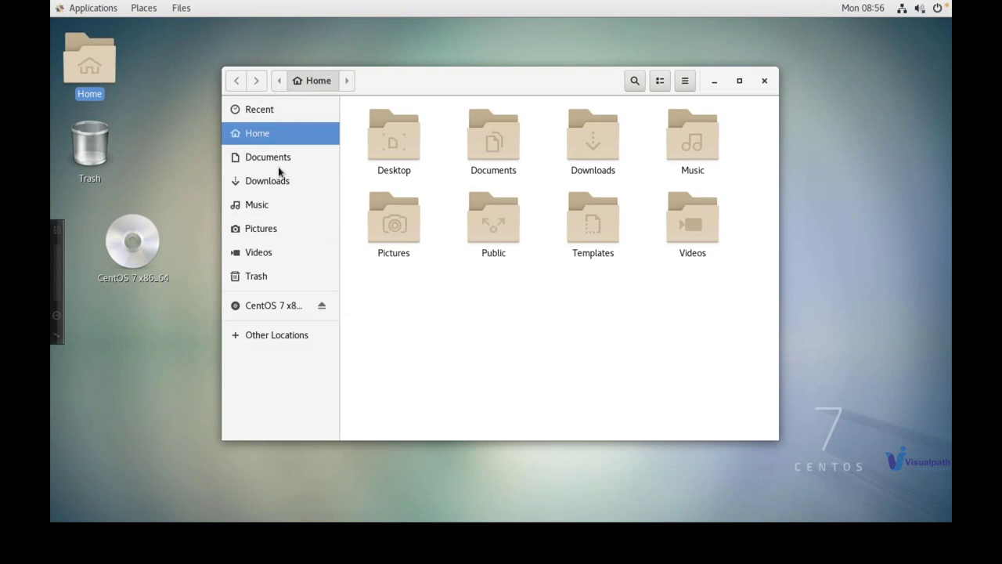
left_click(290, 334)
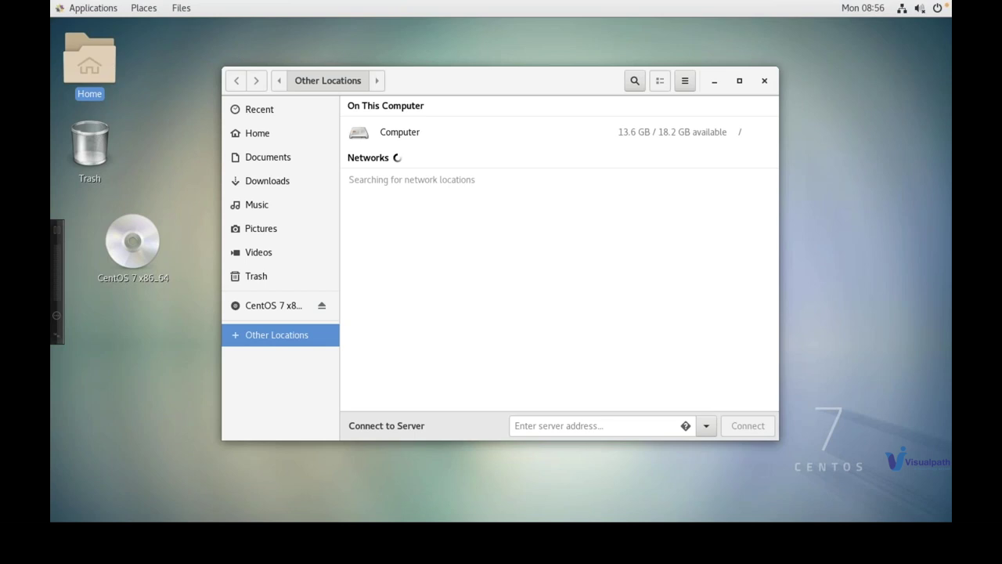
left_click(549, 131)
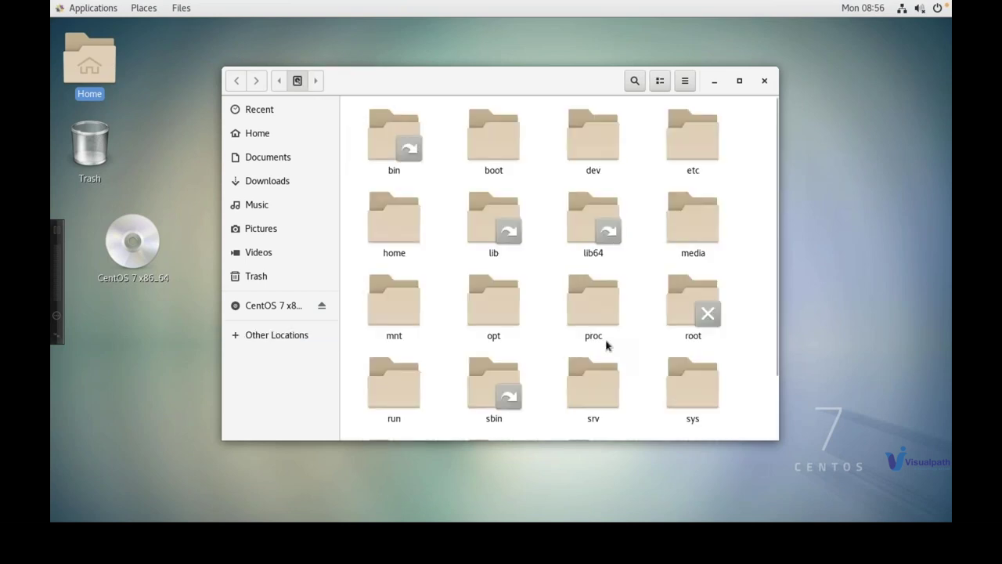
scroll(606, 345, "down", 2)
scroll(607, 345, "up", 2)
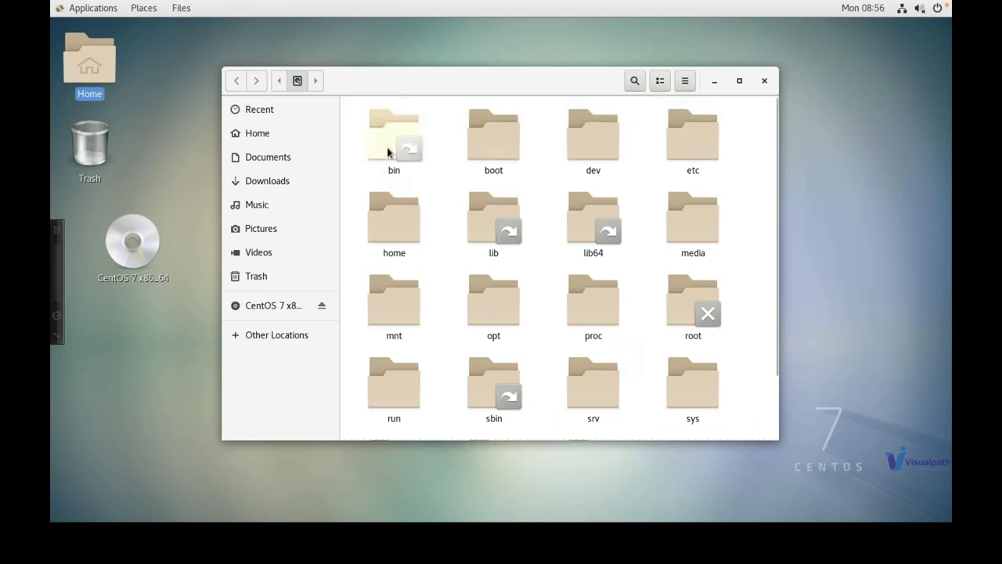
double_click(387, 153)
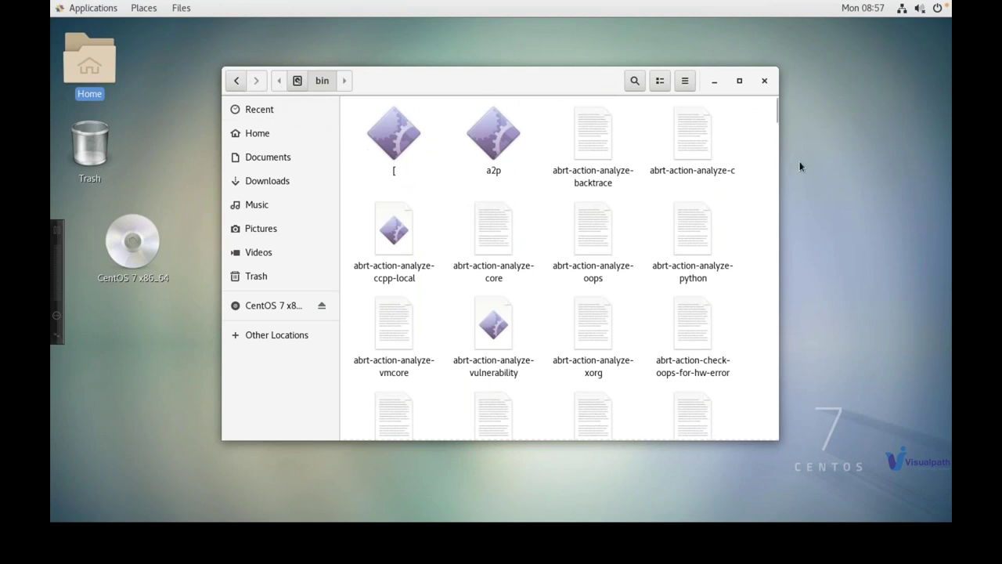
left_click(764, 81)
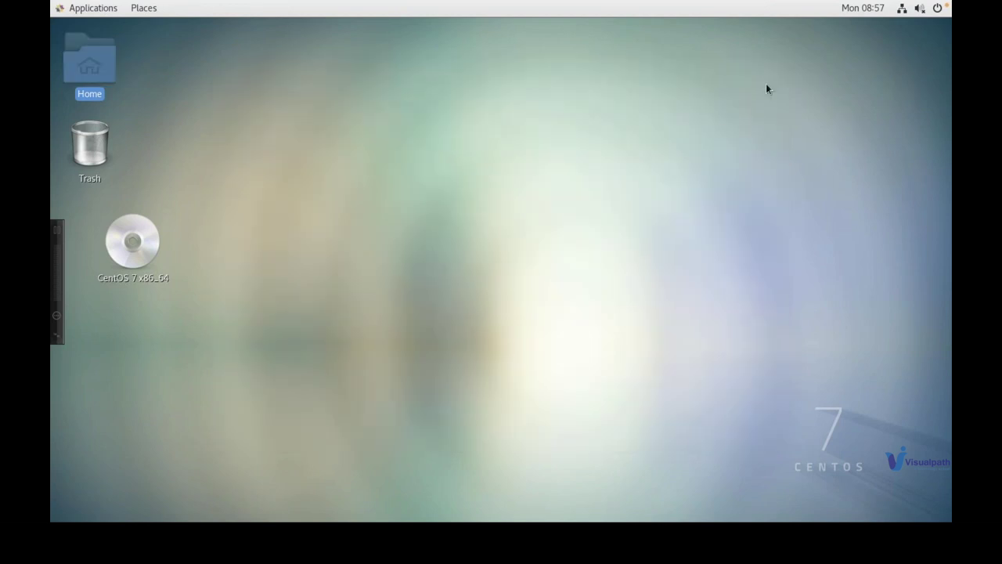
left_click(575, 228)
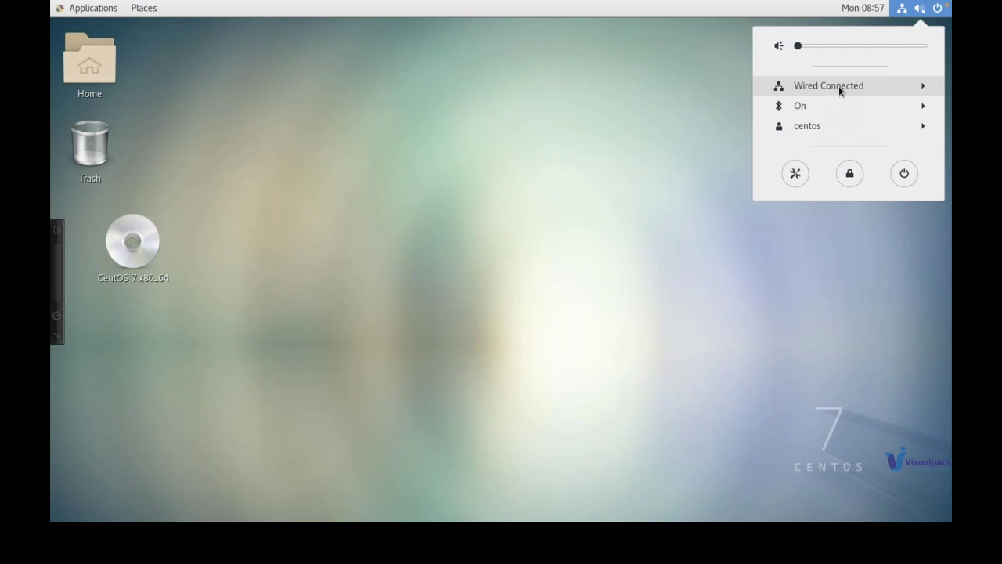
- Open the CentOS system settings, look through the list of categories and close the window
left_click(795, 174)
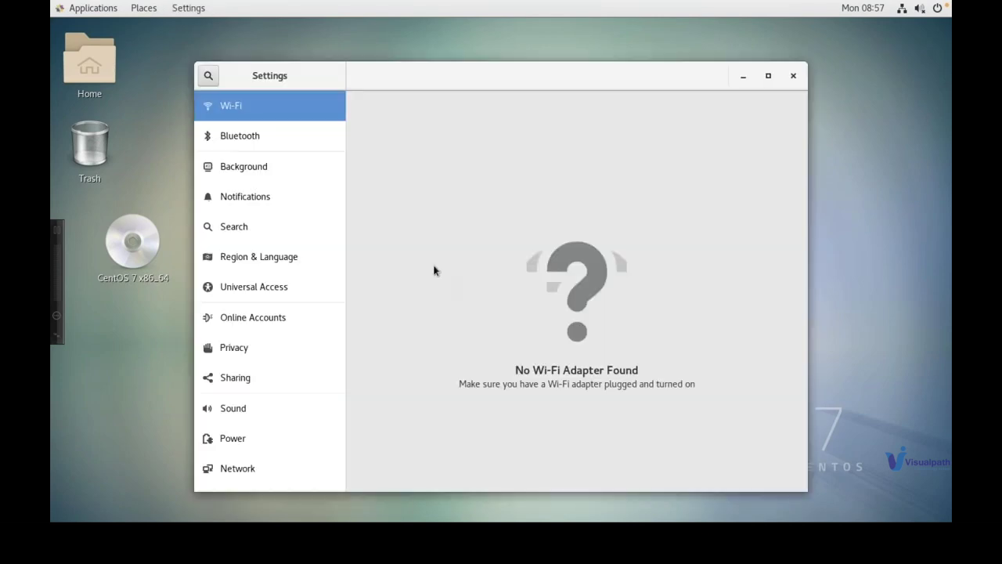
scroll(288, 379, "down", 2)
scroll(288, 378, "up", 2)
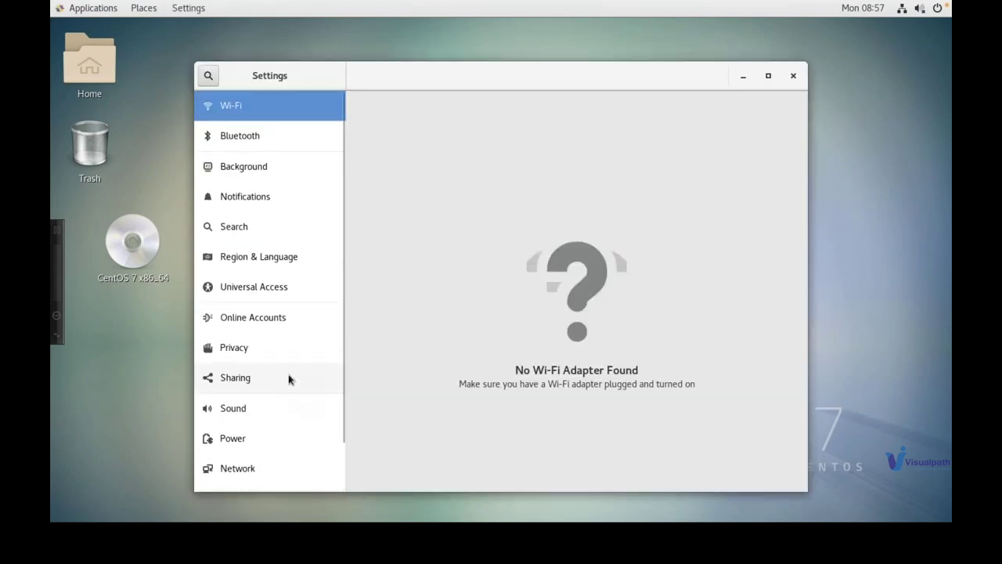
left_click(793, 76)
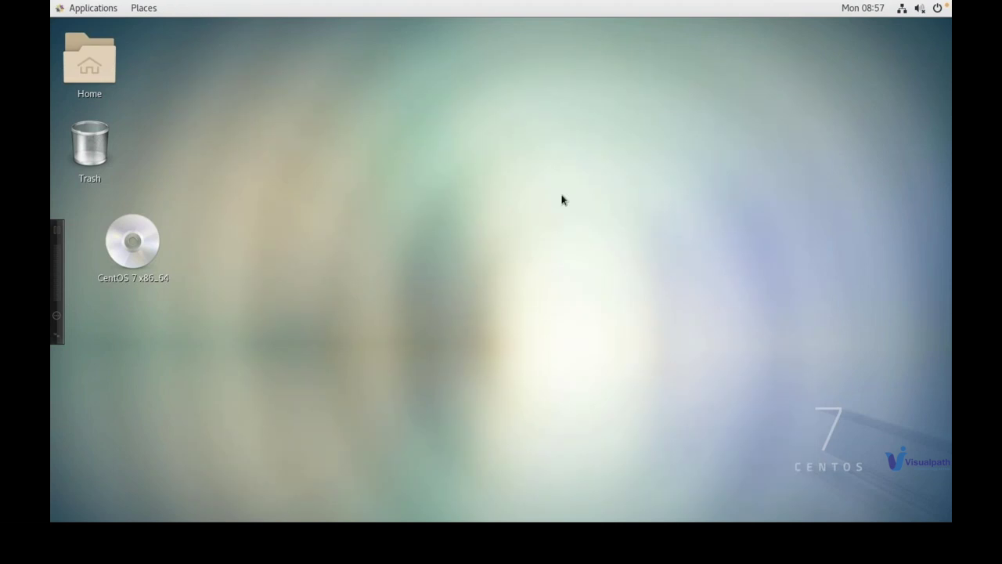
- Open a terminal from the CentOS desktop and print the working directory with pwd
right_click(397, 228)
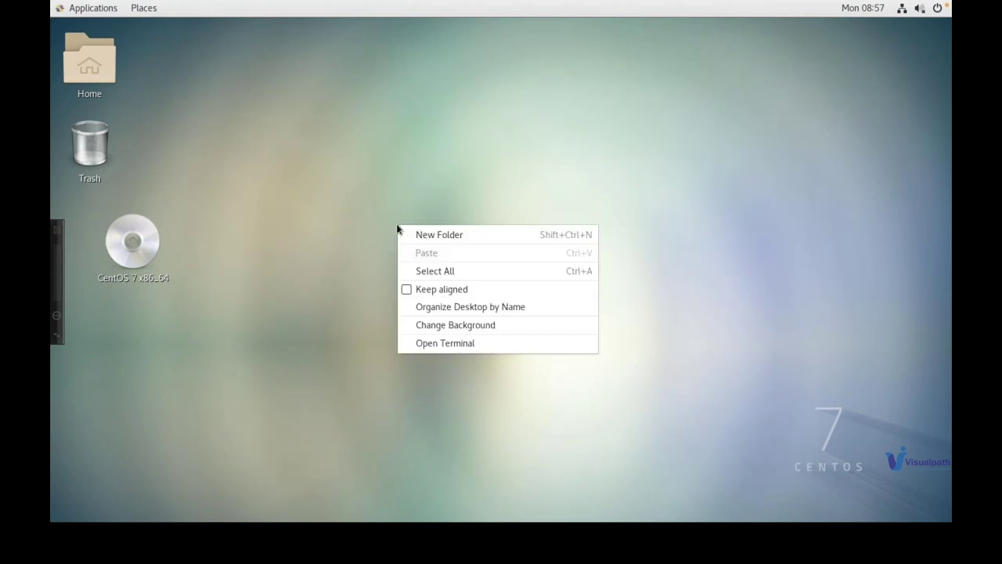
left_click(456, 342)
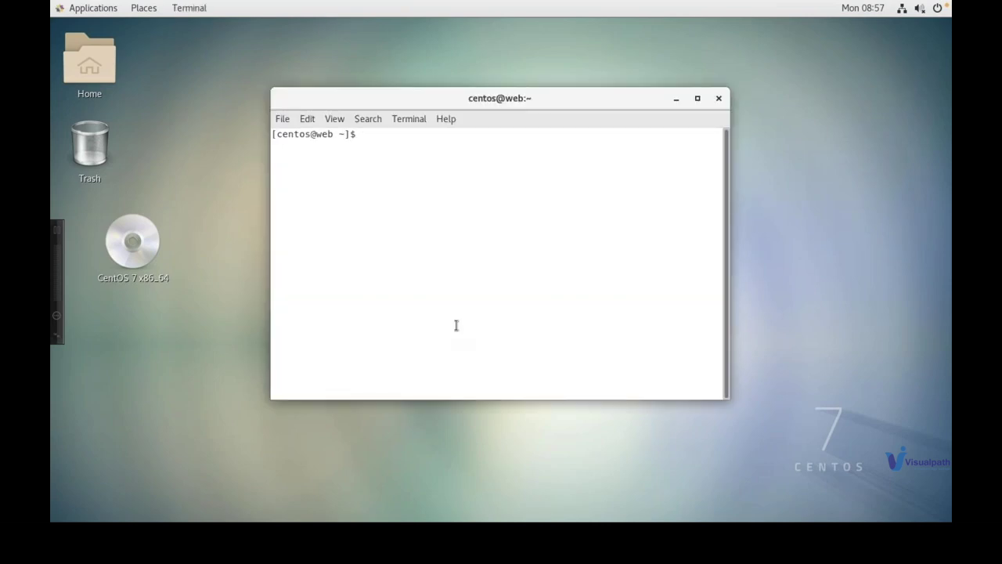
type("pwd")
key("Return")
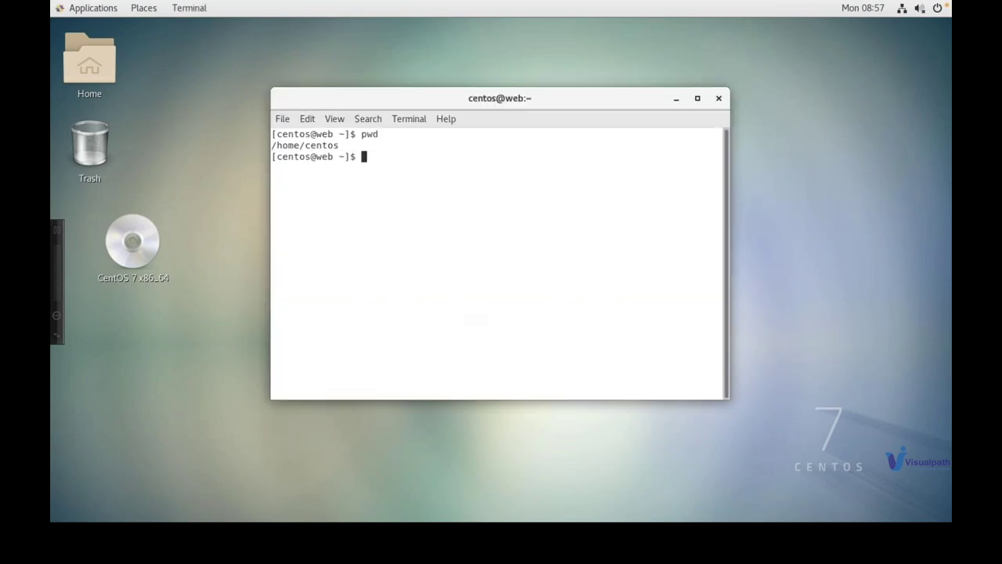
- Display the contents of /etc/os-release in the desktop terminal and check the system's run level
type("cat /etc/os-rel")
key("Tab")
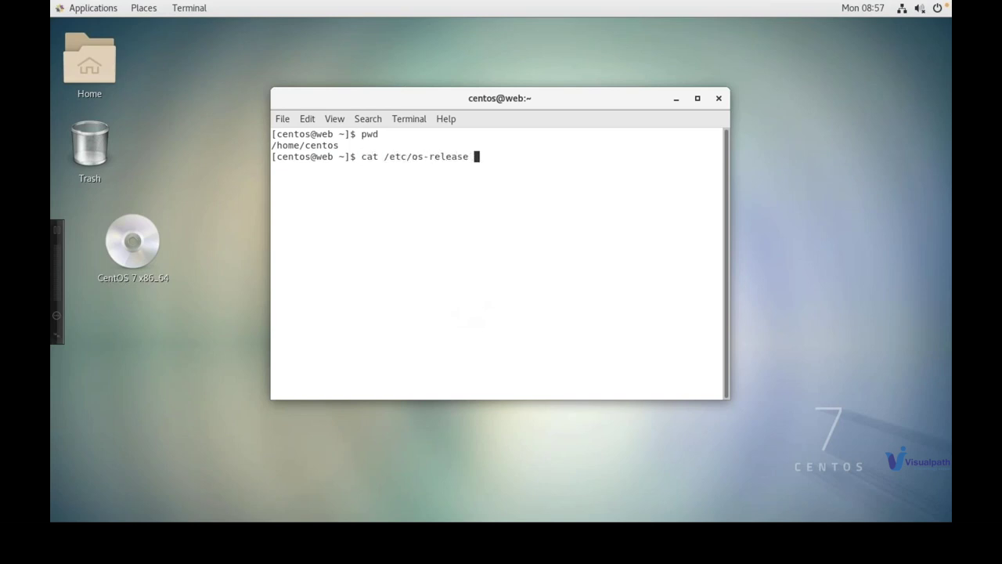
key("Return")
key("Return")
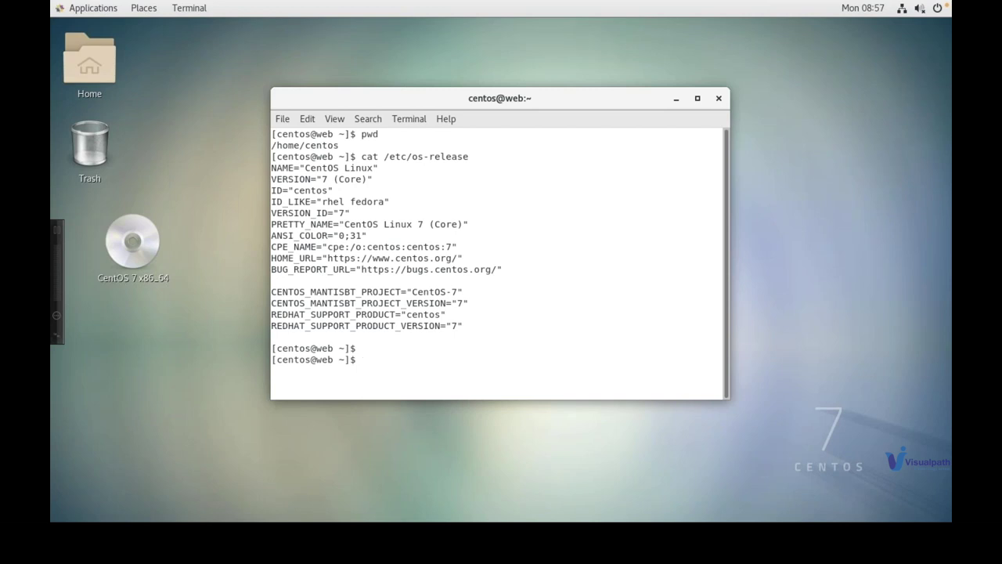
type("runlevel")
key("Return")
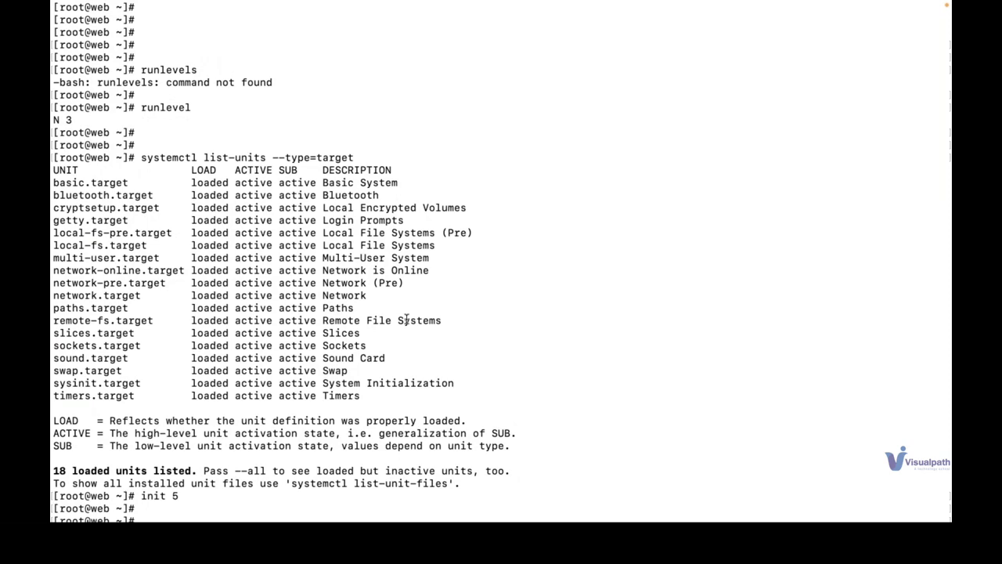
- Switch to the root terminal session on the server and check its run level with runlevel
key("Return")
key("Return")
key("Return")
key("Return")
key("Return")
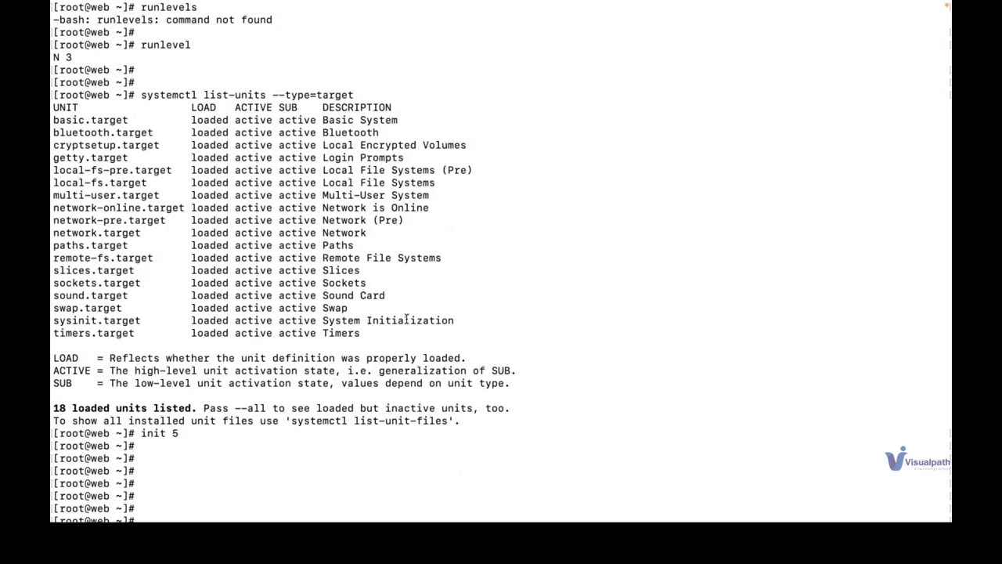
key("Return")
type("runlevel")
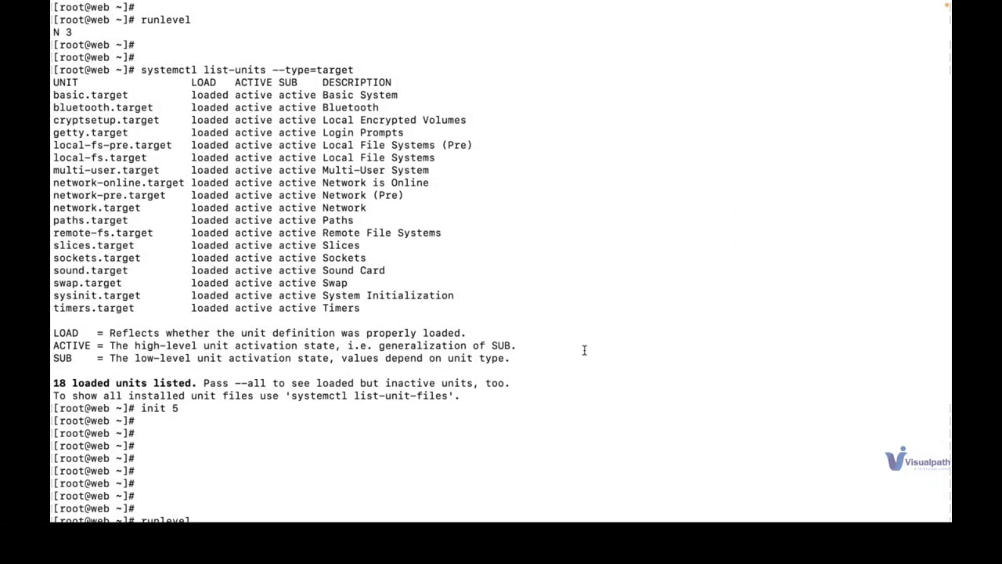
key("Return")
key("Return")
- Power off the server with init 0 and close the CentOS 7 64-bit window after leaving full screen
type("init 0")
key("Return")
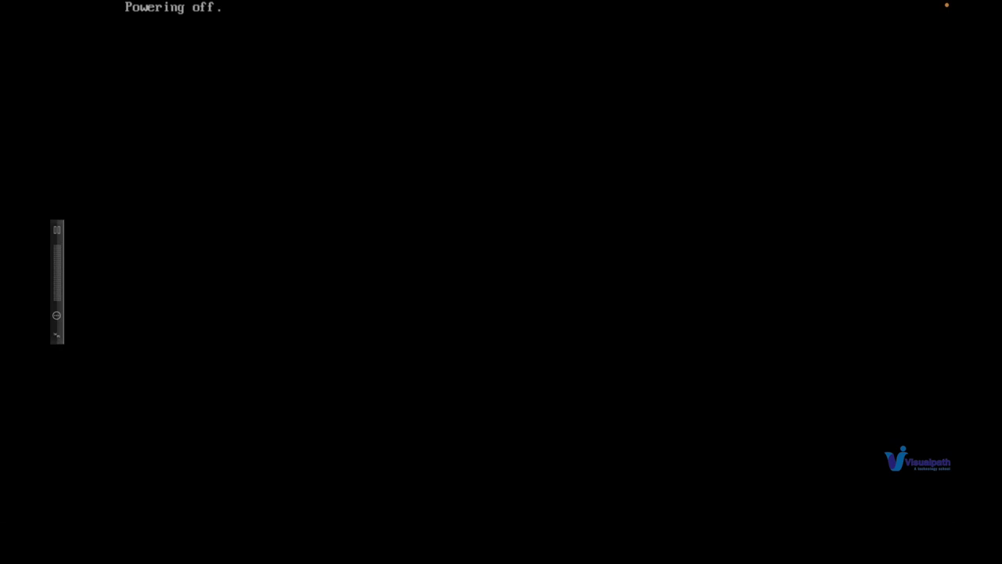
mouse_move(162, 4)
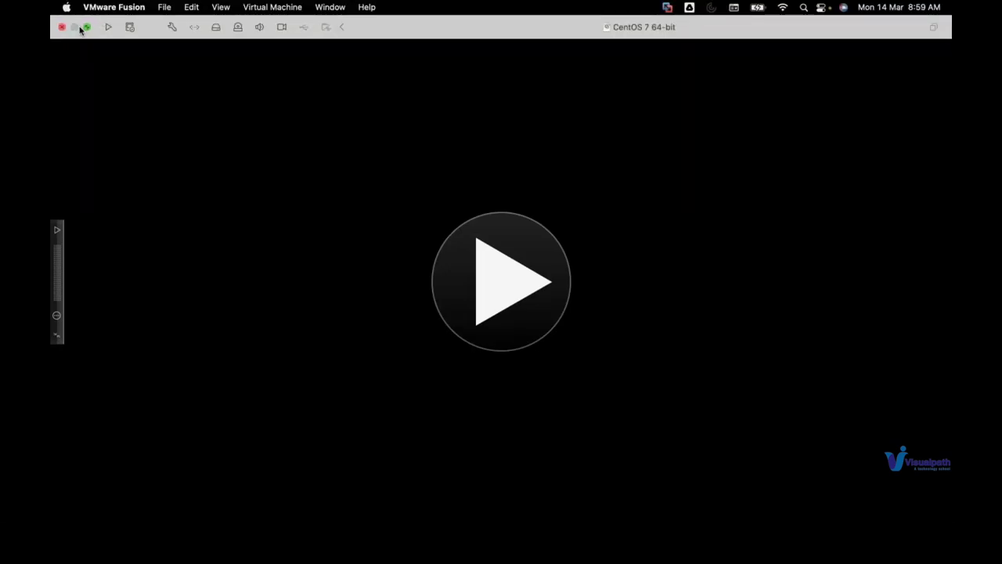
left_click(86, 27)
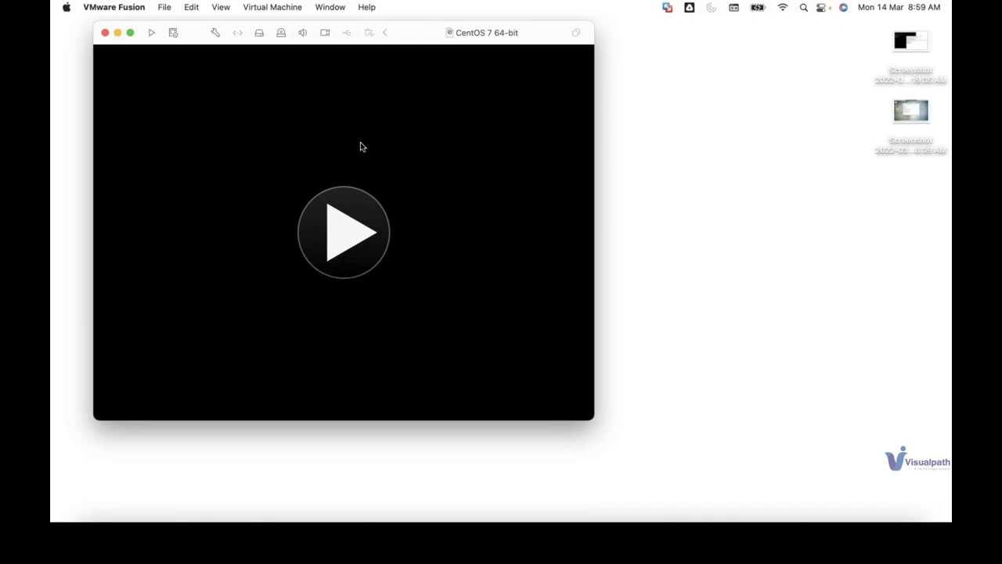
left_click(105, 33)
- Switch to Visual Studio Code and return its terminal to the previous directory, DAY-5_20220314, with cd -
key("ctrl+Right")
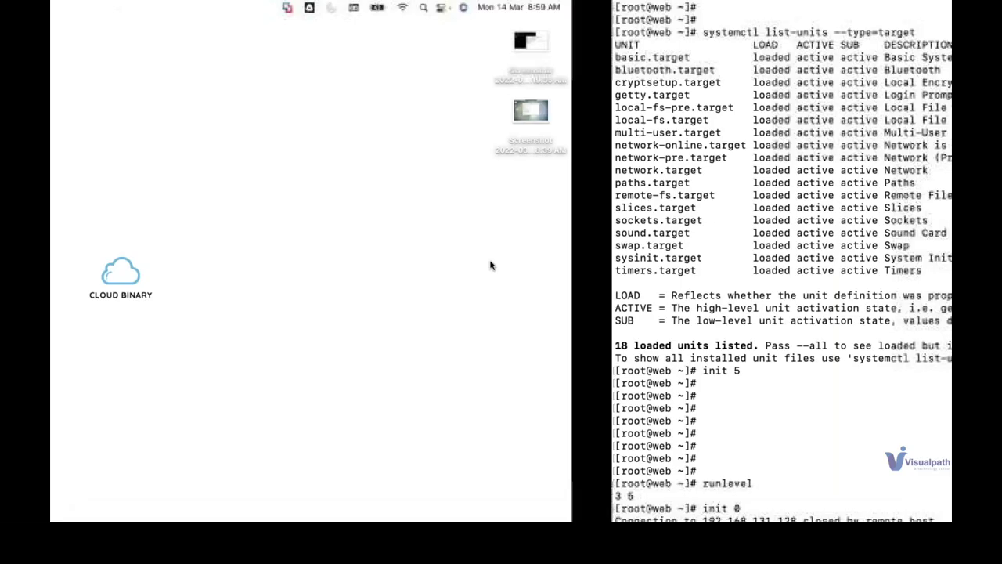
key("ctrl+Right")
key("ctrl+Right")
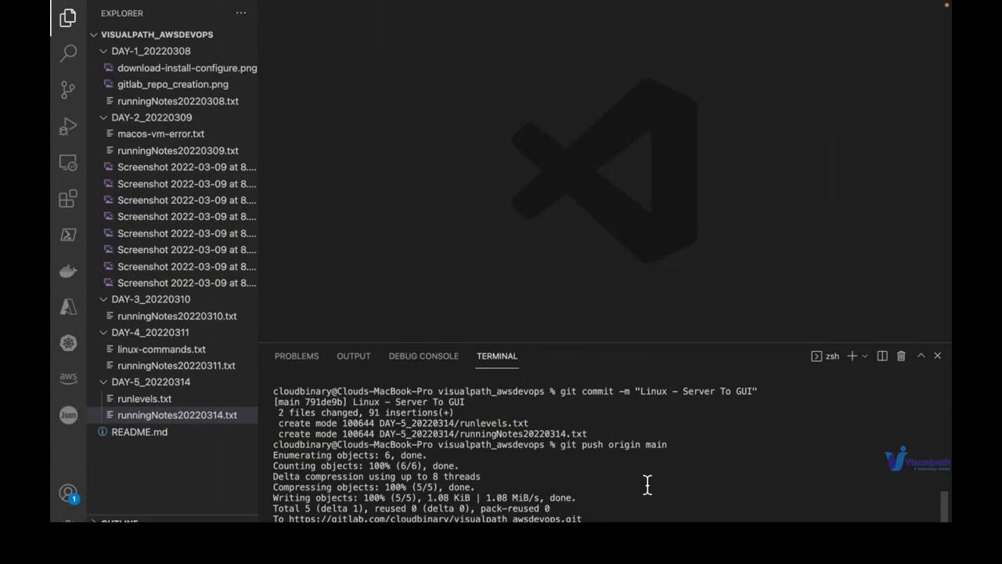
type("cd -")
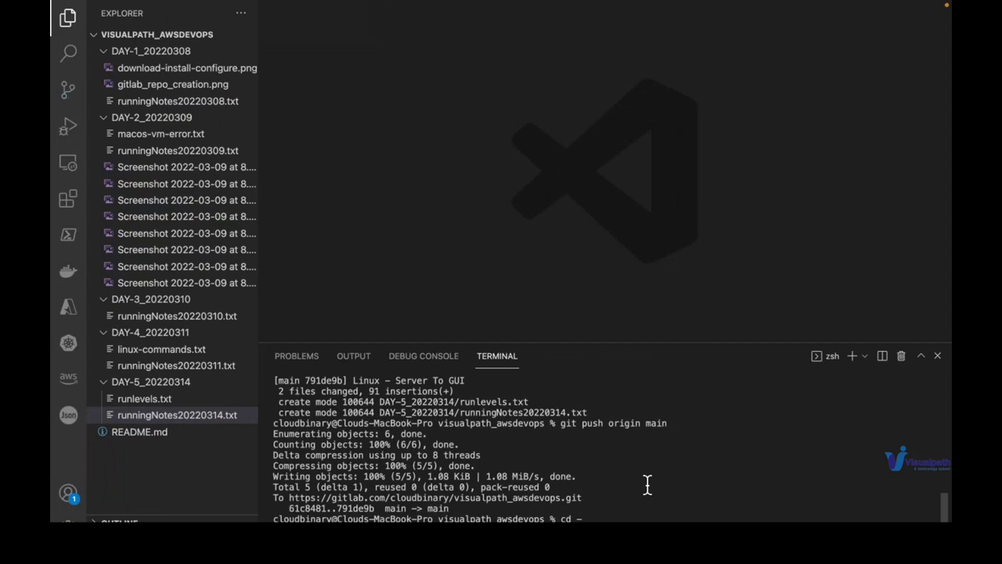
key("Return")
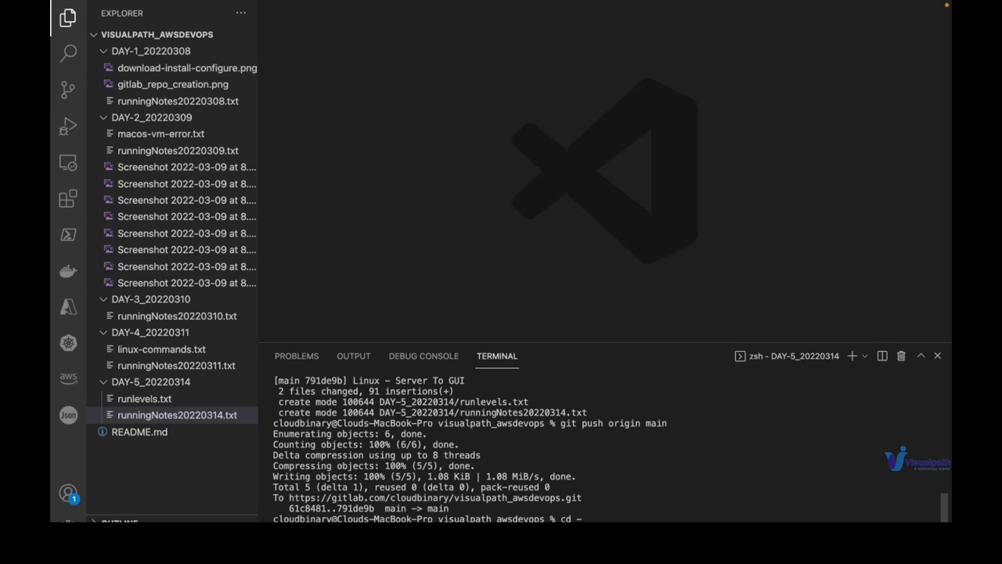
left_click(517, 497, "super")
- Go to the Mac desktop and open the folder ~/repos/visualpath_awsdevops/DAY-5_20220314 in Finder through a Spotlight search
key("ctrl+Left")
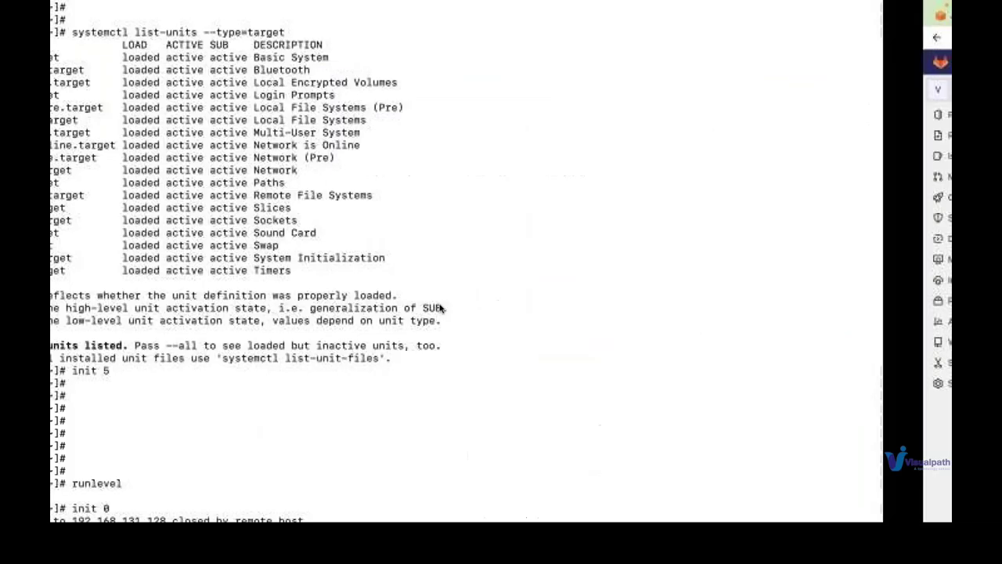
key("ctrl+Left")
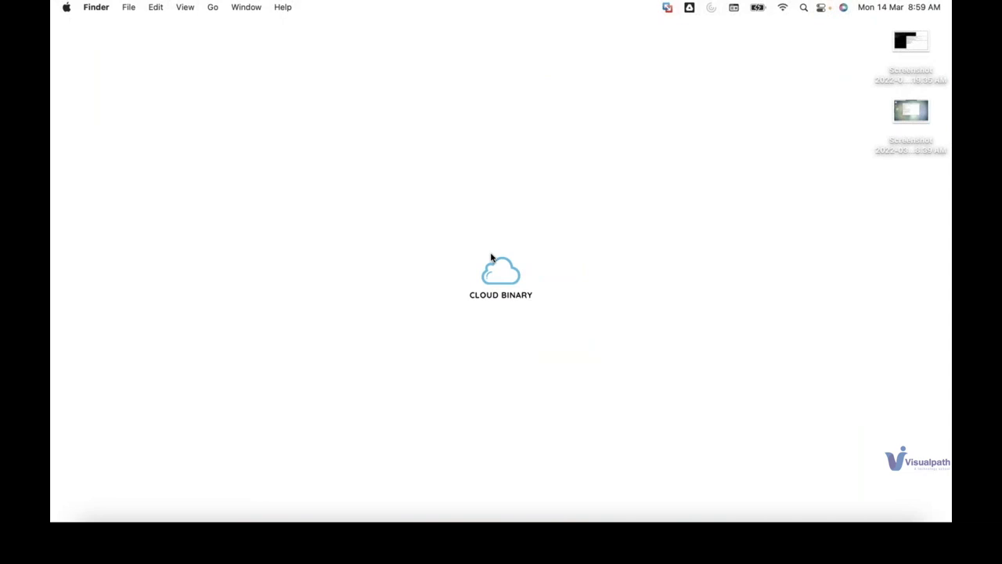
key("super+space")
type("~/repos/visualpath_awsdevops/DAY-5_20220314")
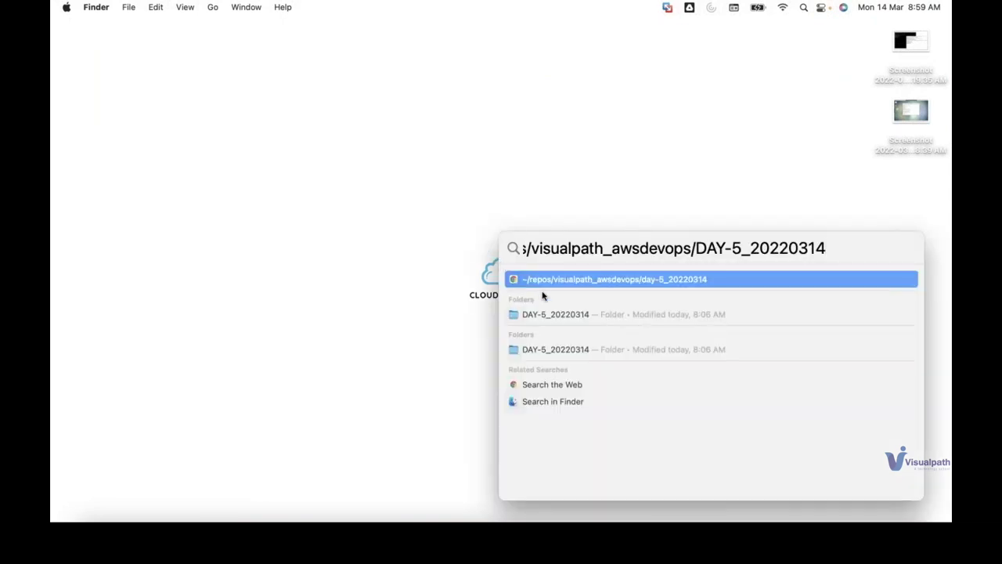
left_click(551, 317)
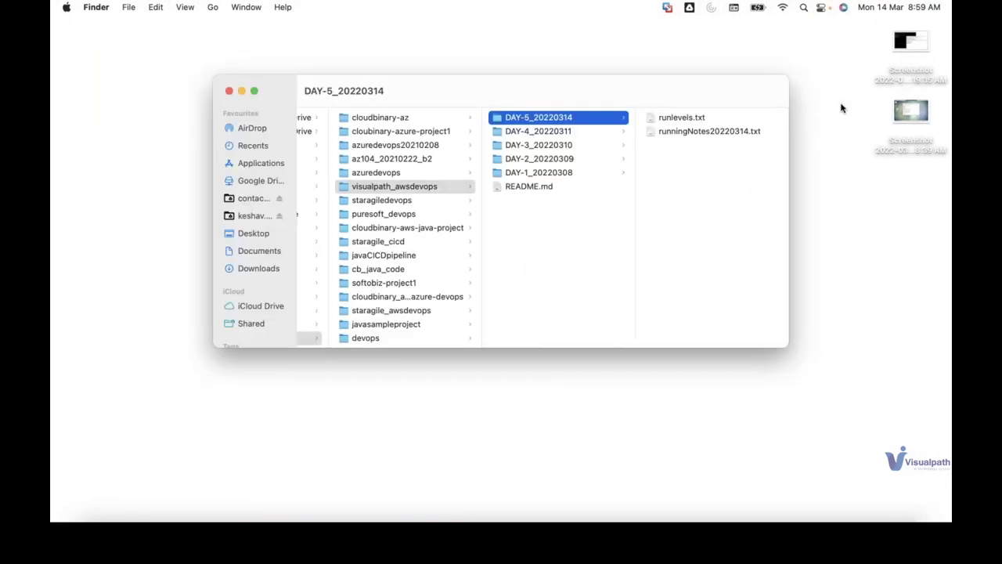
- Move both desktop screenshots into the DAY-5_20220314 folder and close the Finder window
left_click(912, 49)
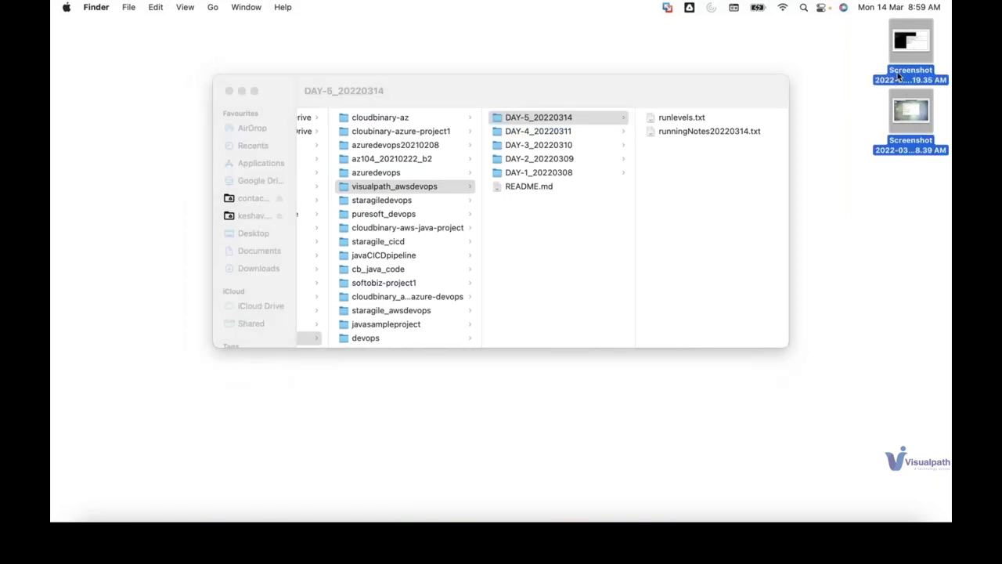
left_click_drag(898, 72, 760, 188)
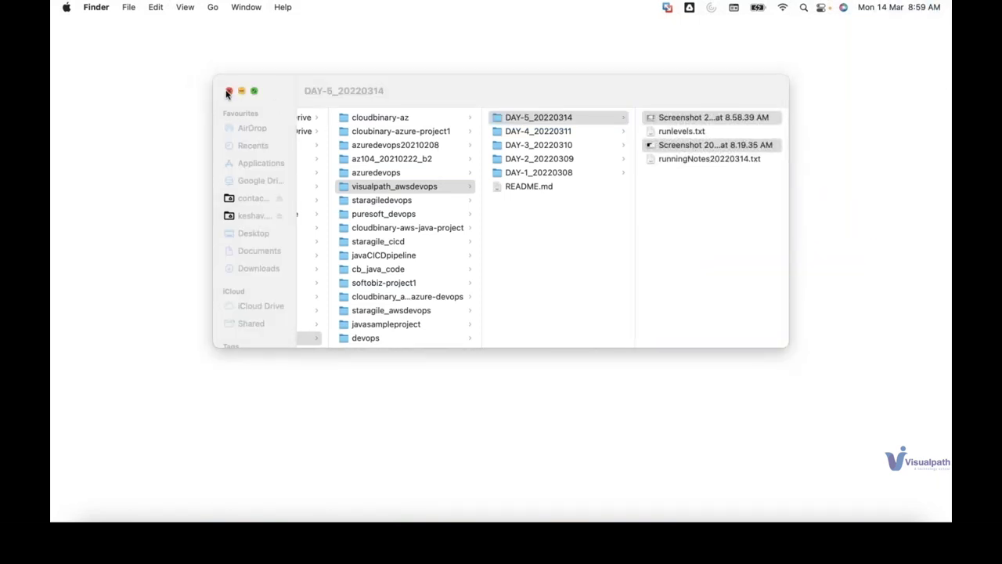
left_click(228, 91)
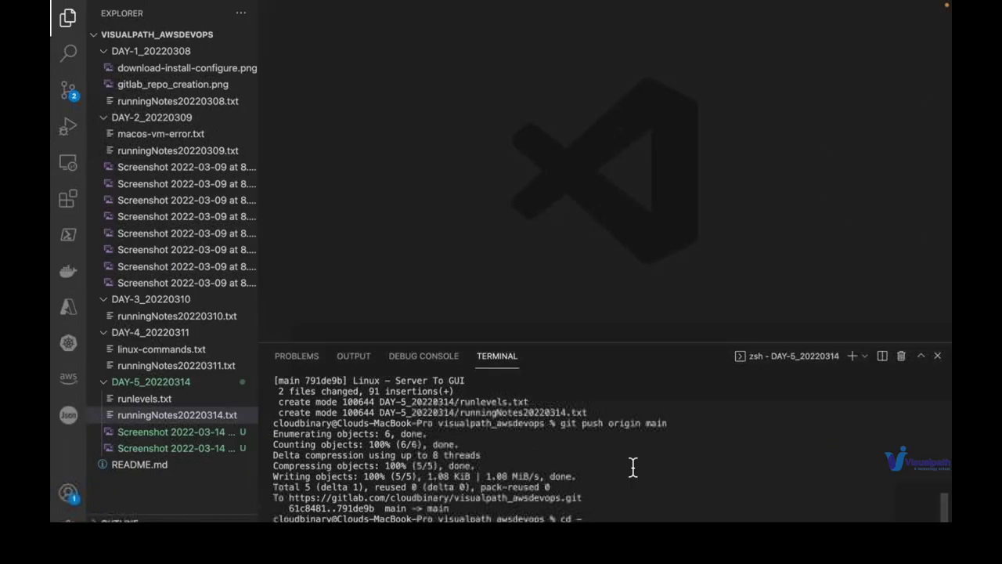
- Return the Visual Studio Code terminal to the visualpath_awsdevops folder and check the repository with git status
key("Return")
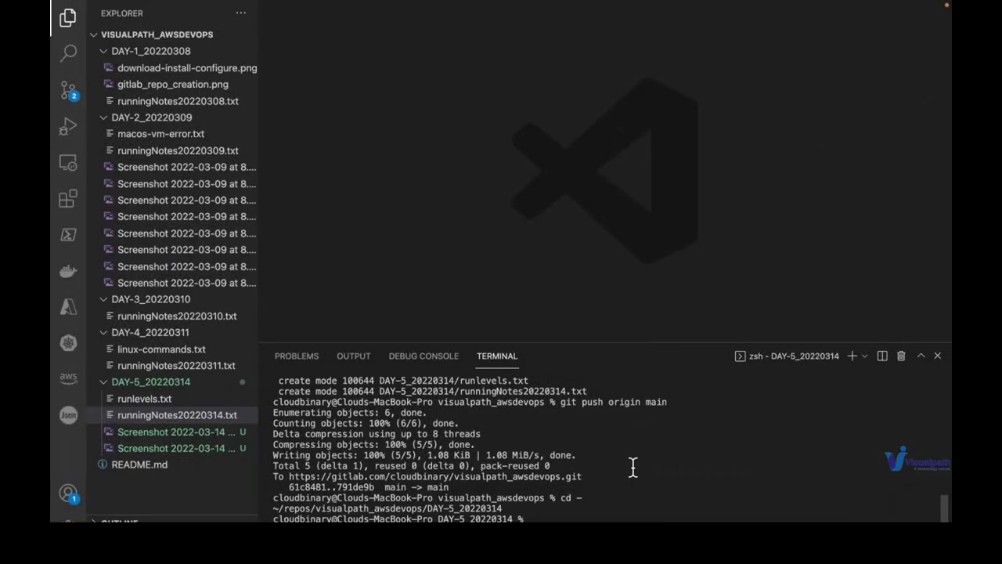
key("Return")
type("pwd")
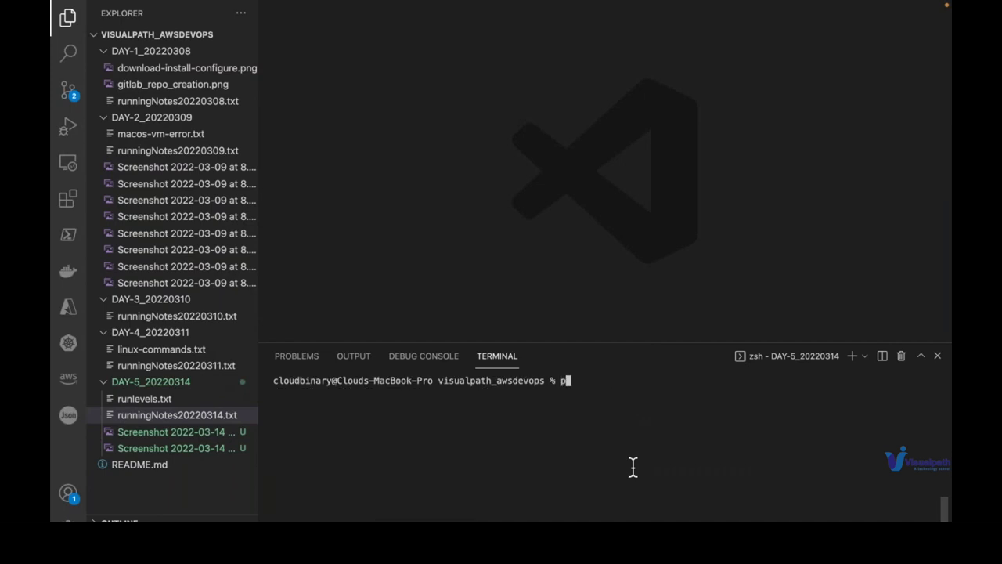
key("Return")
type("git statu")
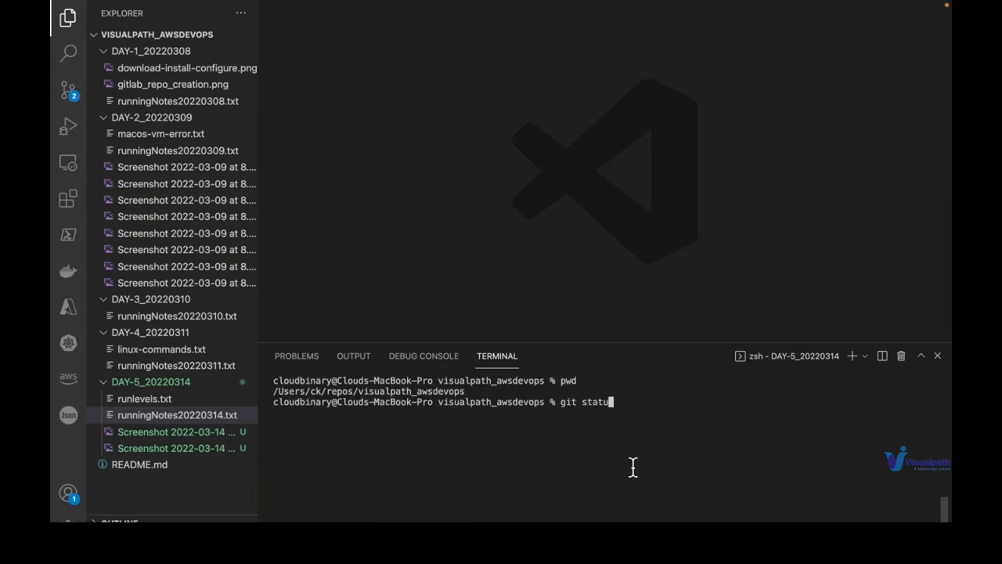
type("ss")
key("Return")
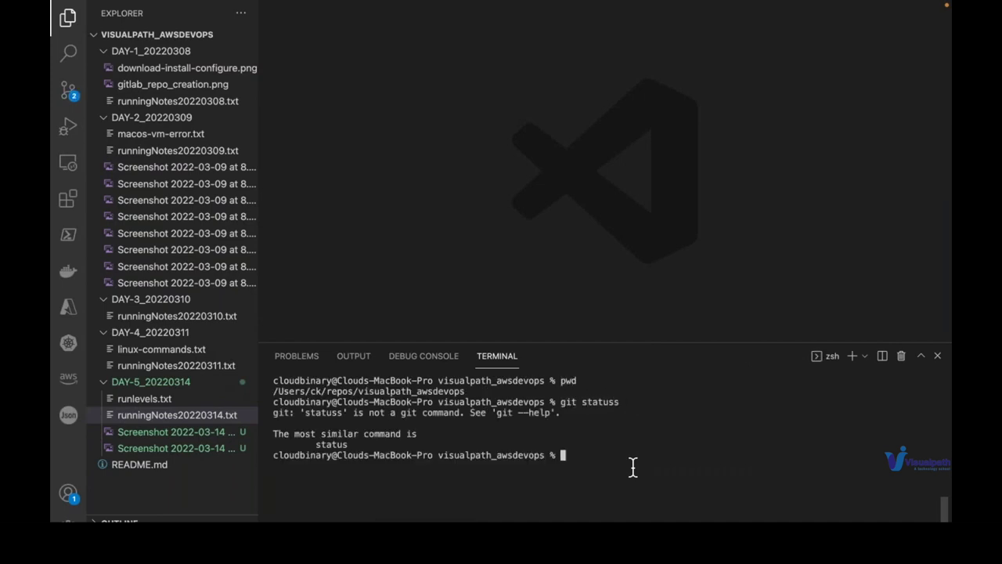
key("Up")
key("BackSpace")
key("Return")
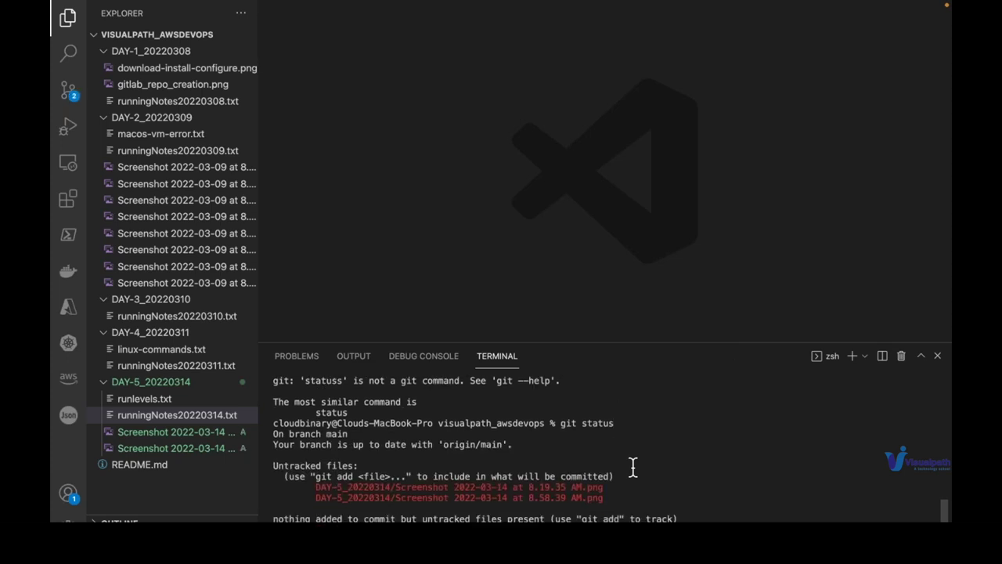
- Stage all changes with git add . and commit the two screenshots with the message "GUI"
key("Return")
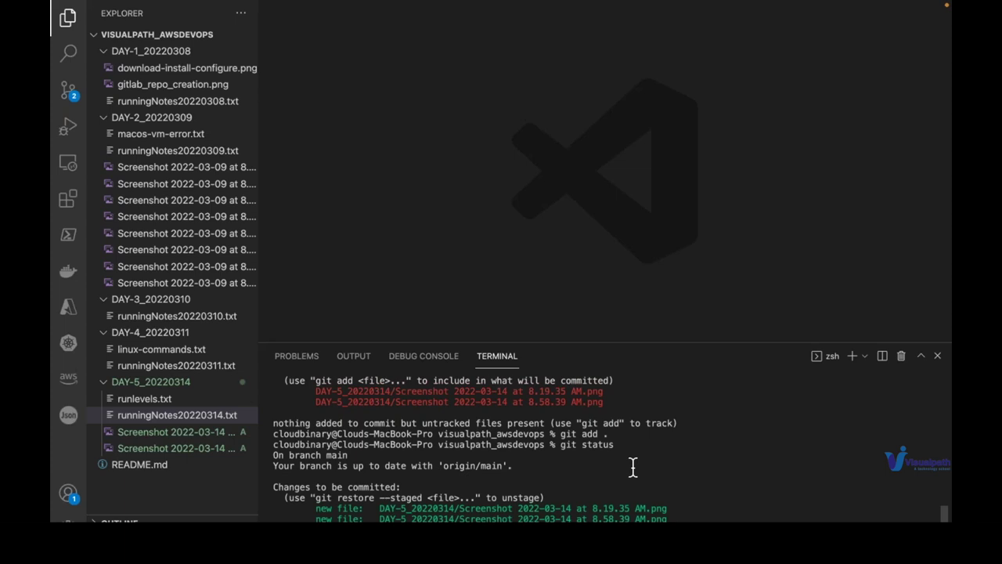
key("Return")
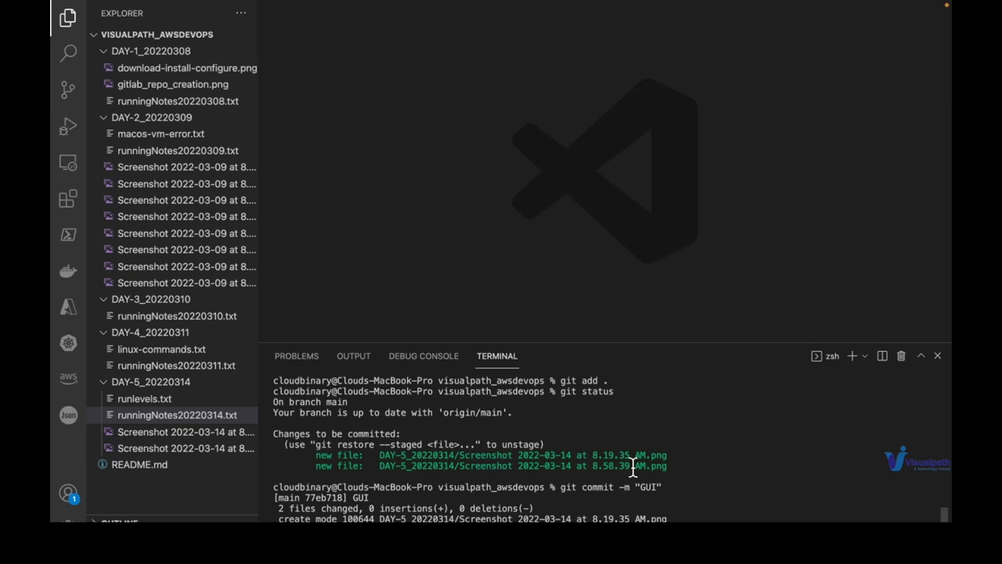
- Push the commit to origin main and reload the visualpath_awsdevops project page on GitLab in the browser
type("git push origin main")
key("Return")
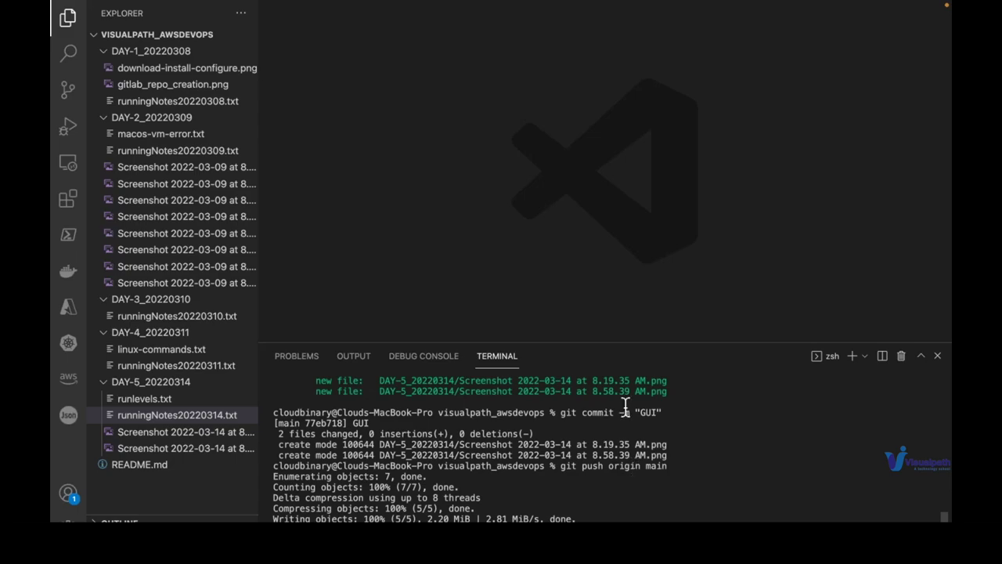
key("ctrl+Left")
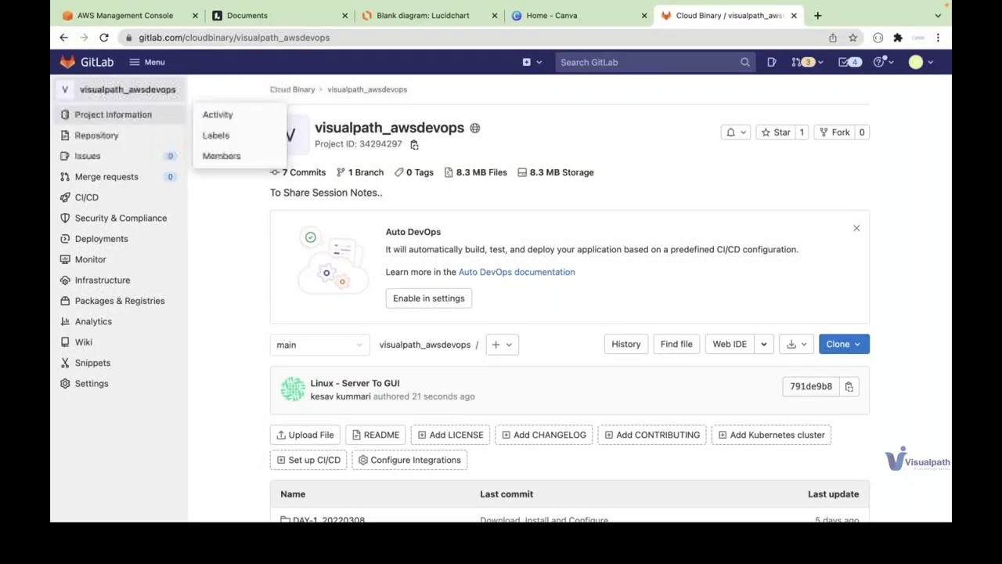
left_click(103, 38)
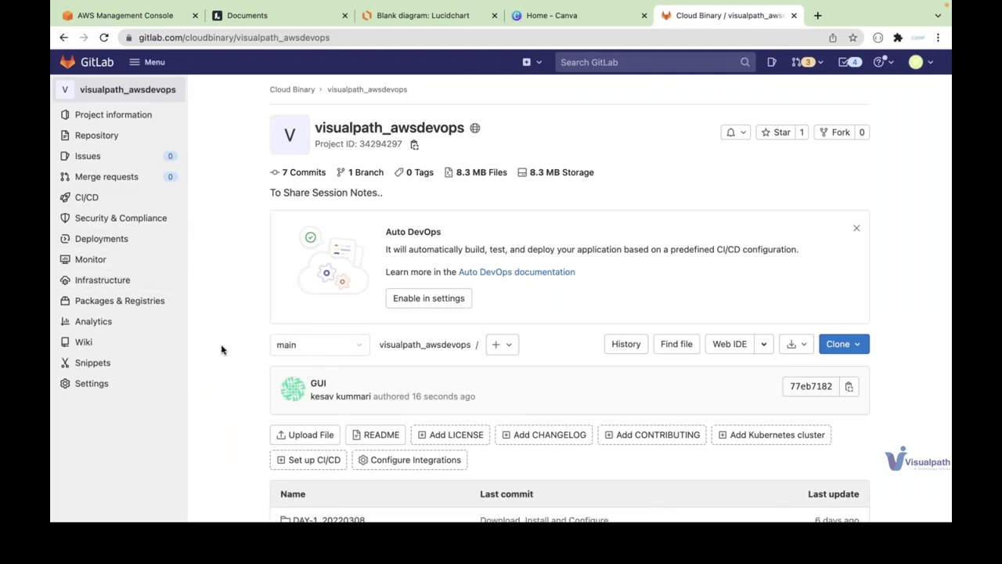
- Look through the visualpath_awsdevops project page to check the day folders and their last commits
scroll(222, 350, "down", 5)
scroll(222, 350, "up", 5)
scroll(224, 334, "down", 5)
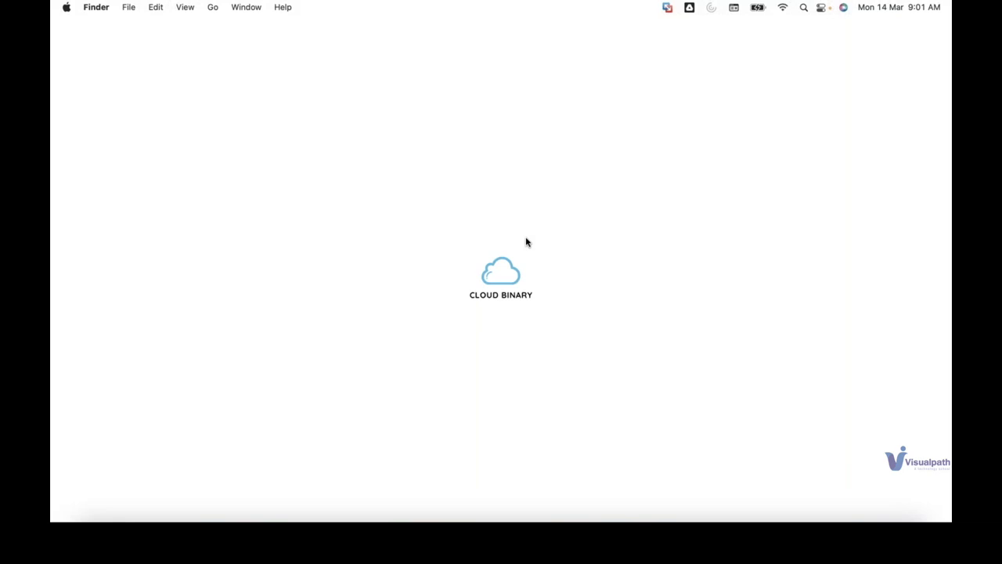
- Find and launch VirtualBox with a system search for "virtualbox" and dismiss its new-version notice
key("super+space")
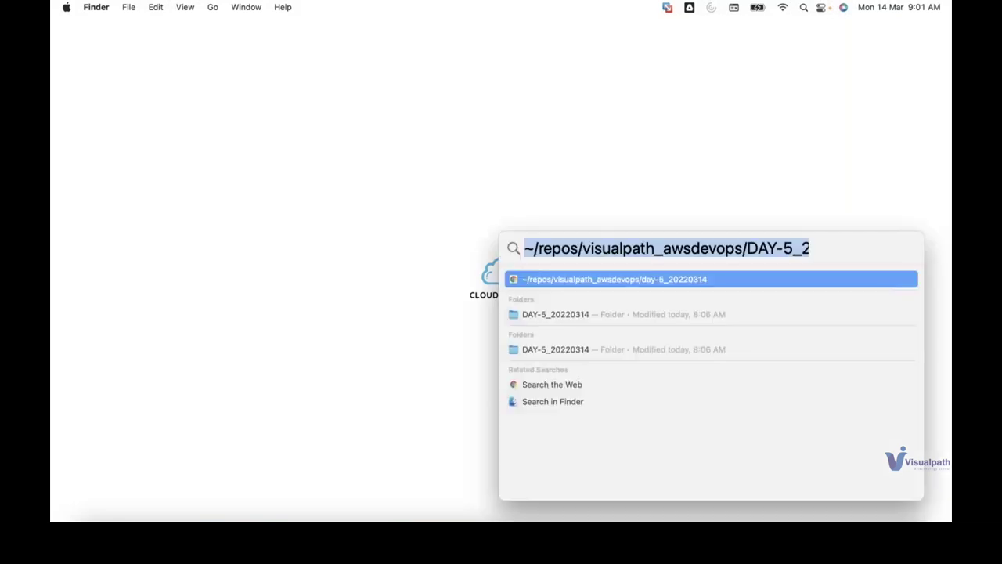
type("virtuaal")
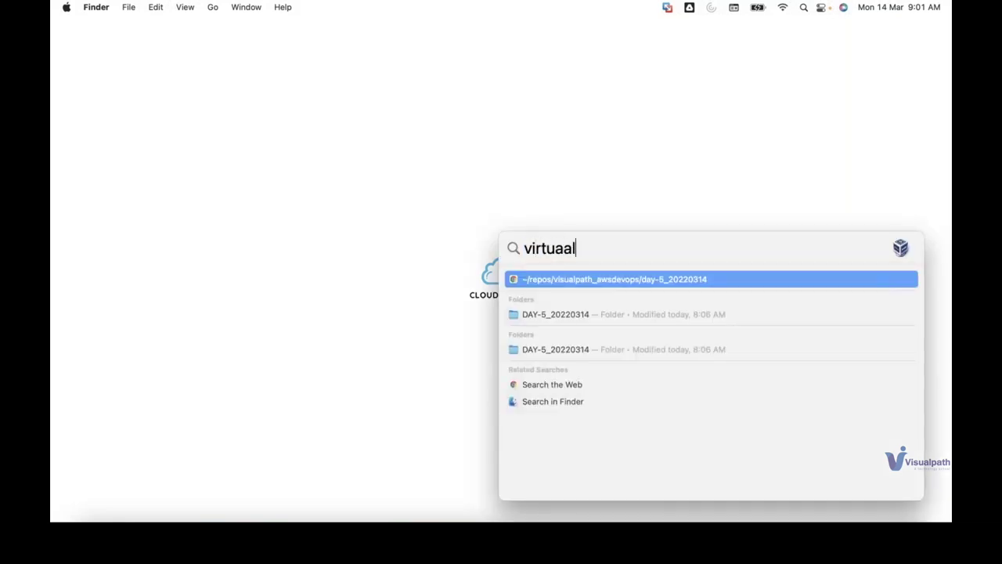
key("BackSpace")
key("BackSpace")
type("lbox")
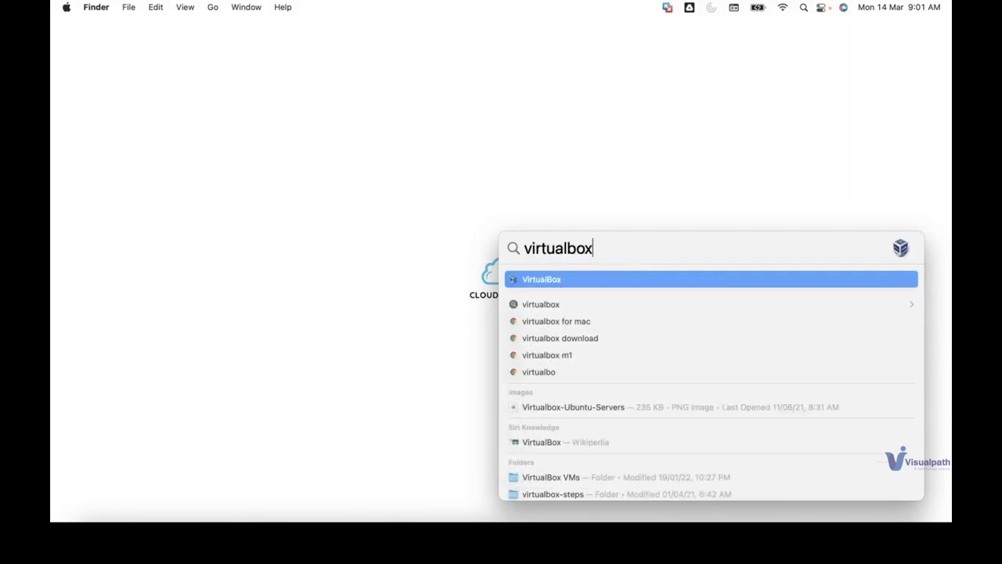
key("Return")
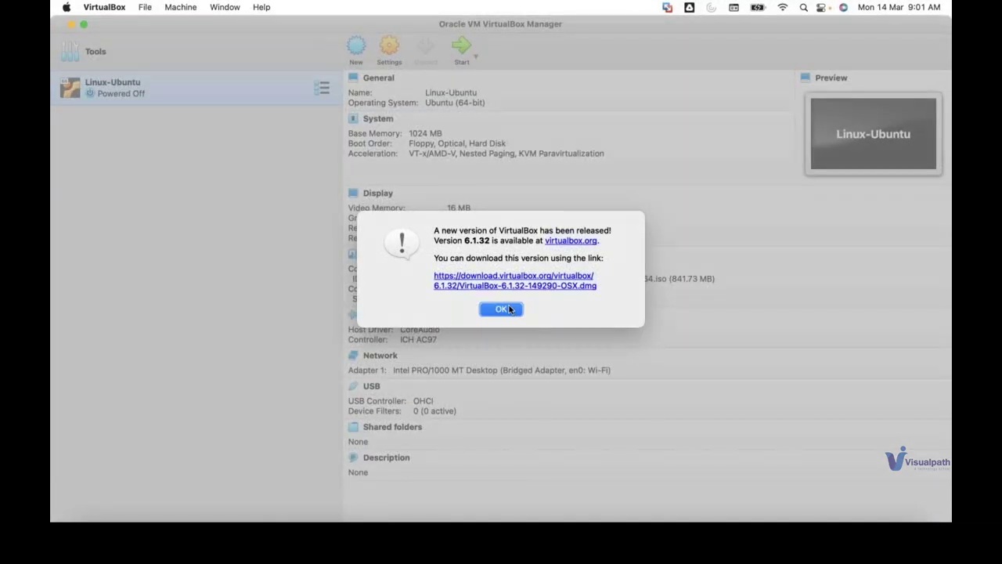
left_click(501, 309)
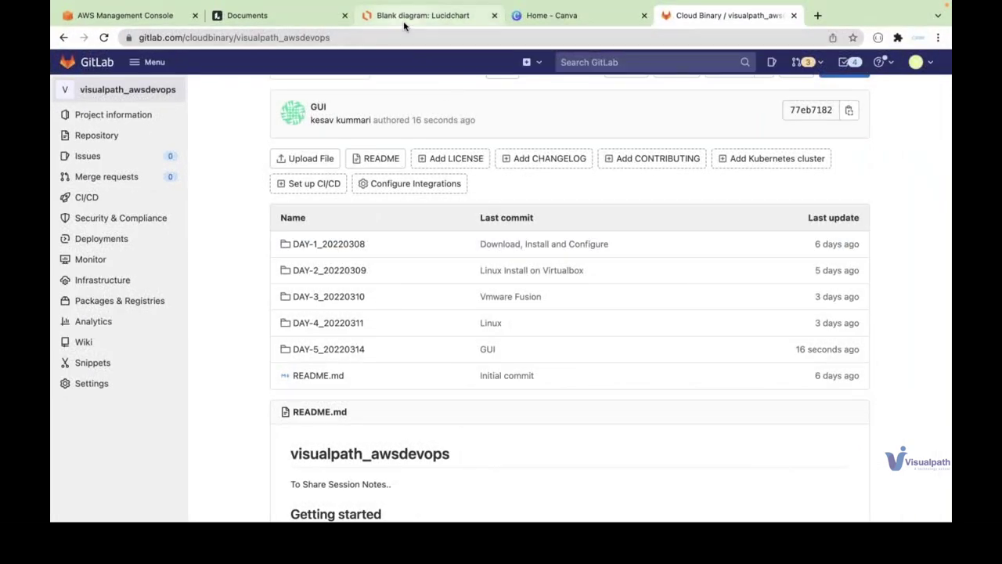
- Switch to the browser and show the Lucidchart diagram of the CentOS-7 virtual machine setup
left_click(405, 17)
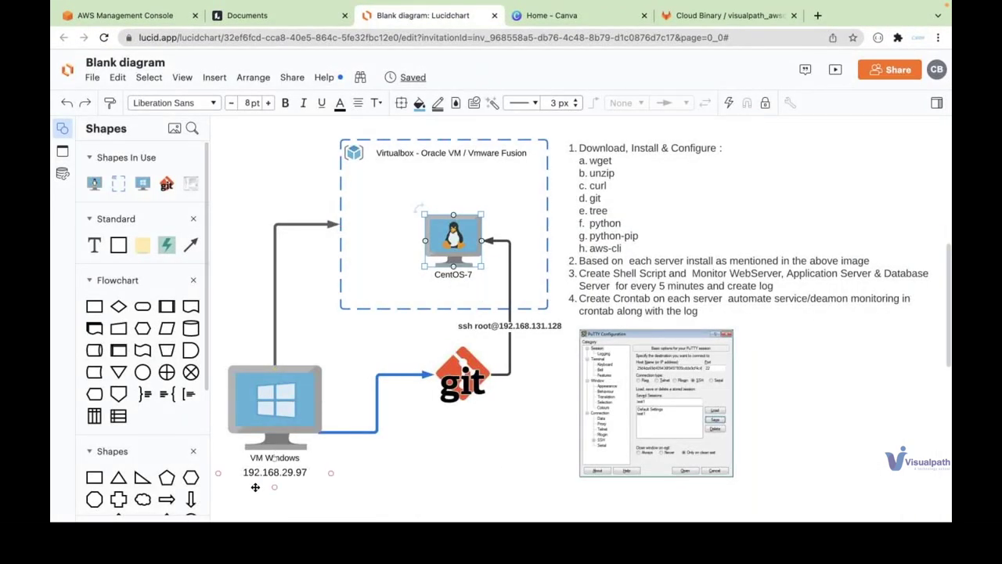